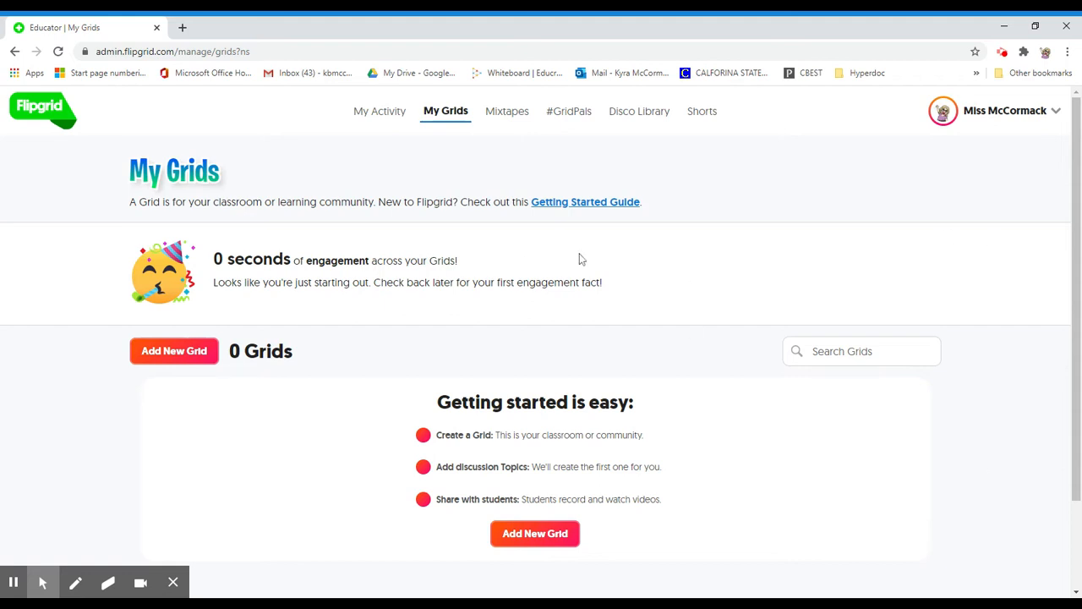
# Step: Open the Default Topic settings in the educator account profile
pyautogui.click(1031, 117)
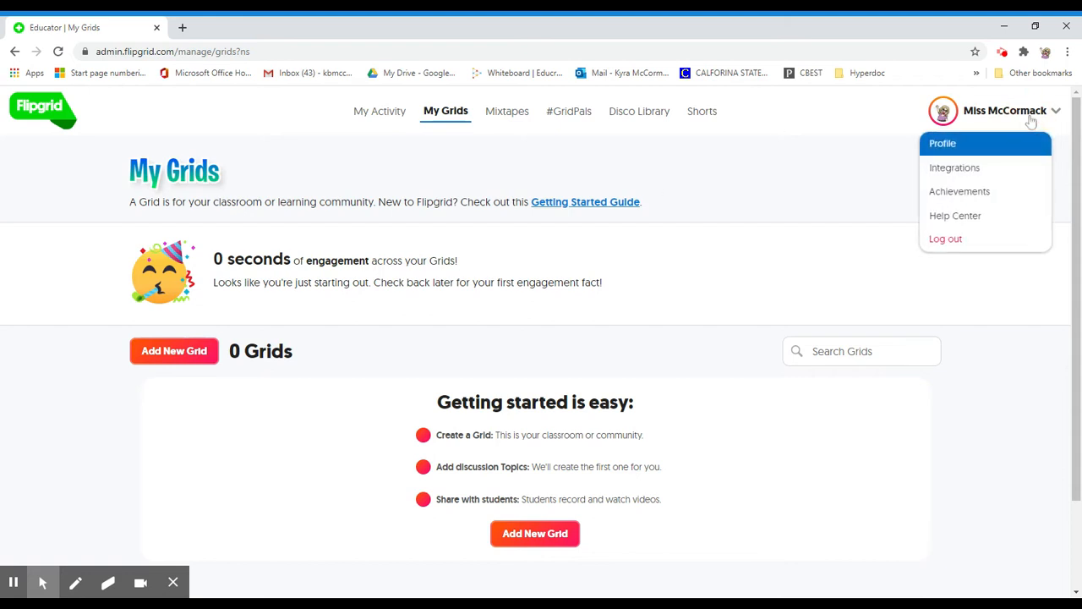
pyautogui.click(969, 145)
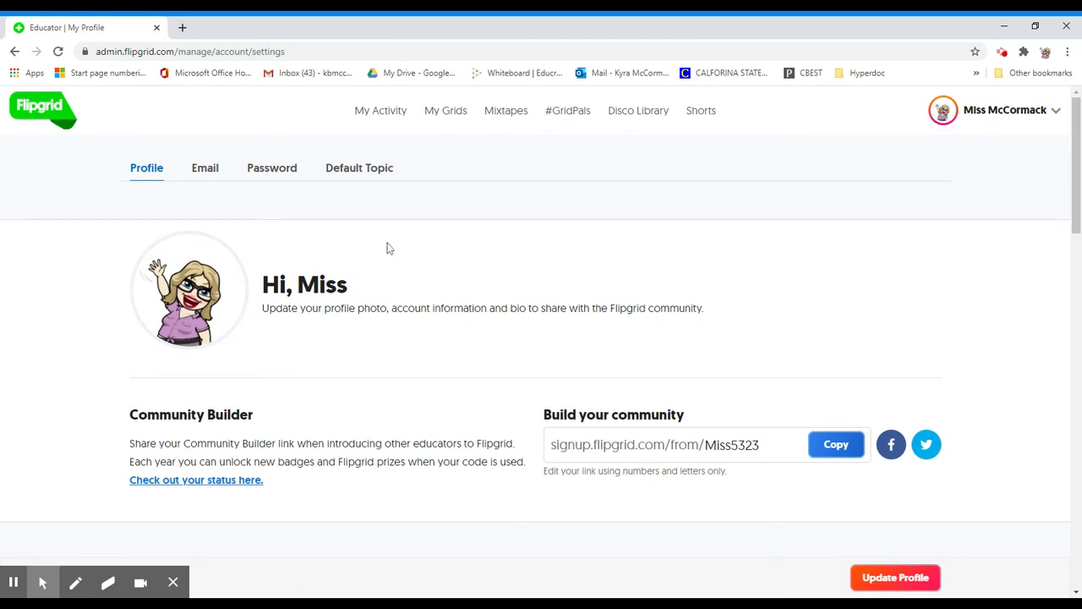
pyautogui.click(359, 175)
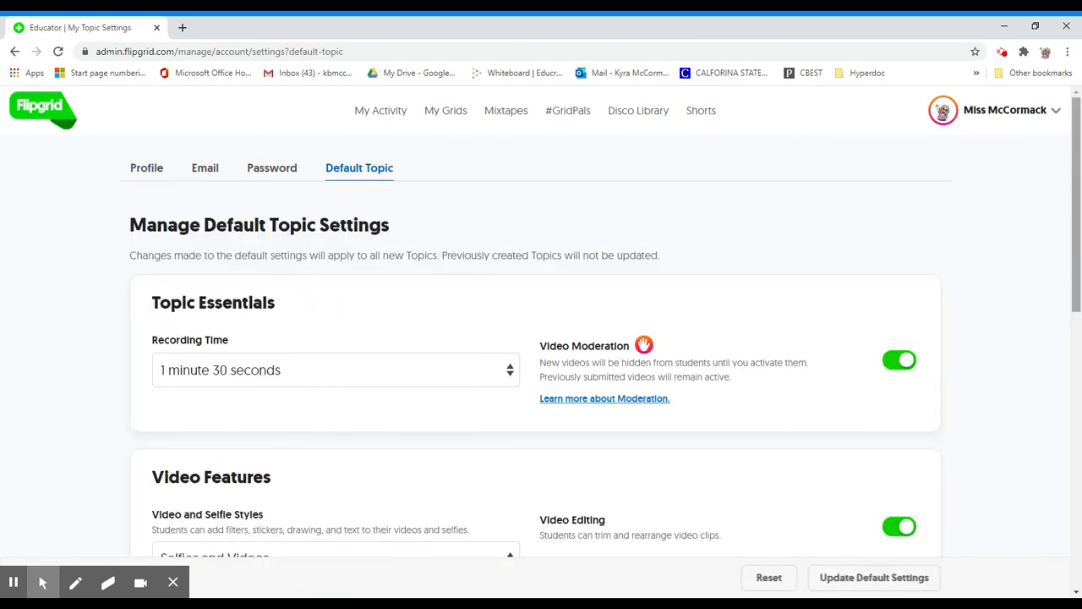
# Step: Examine the default topic settings, including the recording time options, video moderation, video features and feedback
pyautogui.scroll(-2, 1069, 288)
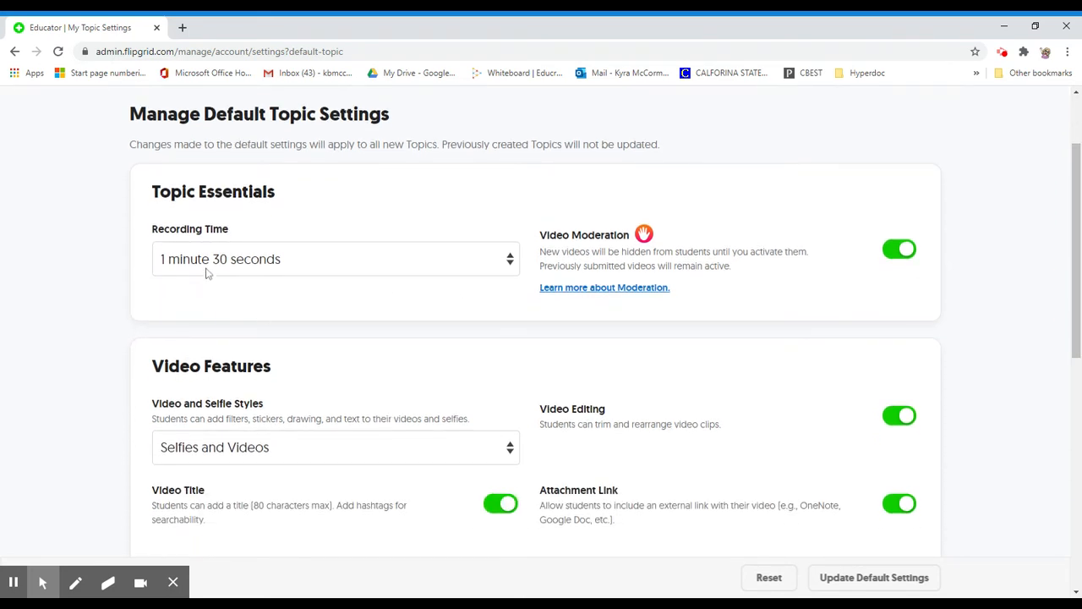
pyautogui.click(207, 272)
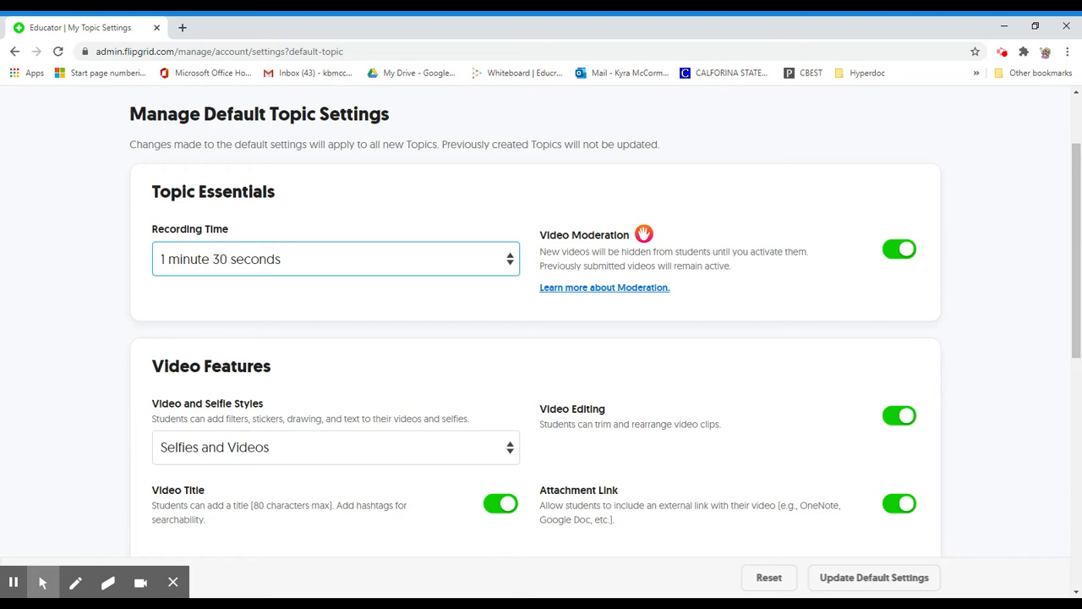
pyautogui.click(411, 210)
pyautogui.click(333, 215)
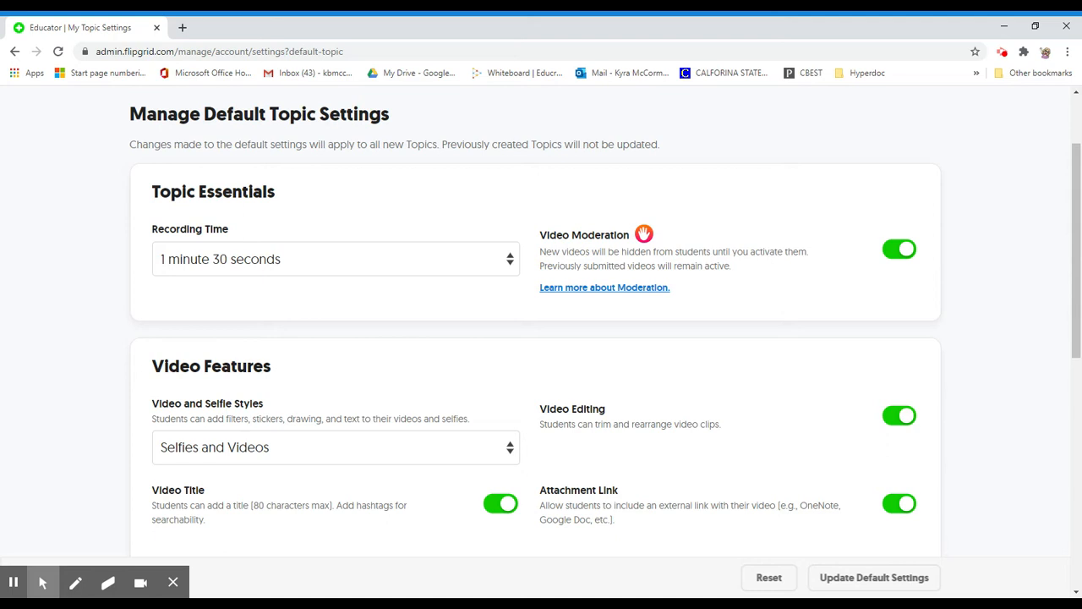
pyautogui.moveTo(1065, 230); pyautogui.dragTo(1070, 320)
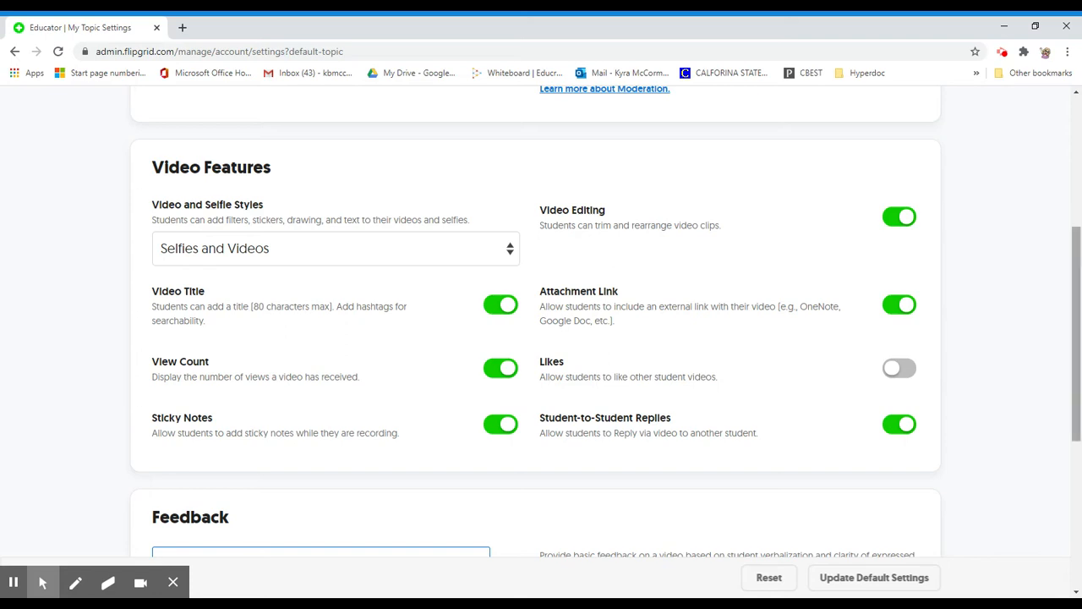
pyautogui.scroll(4, 1070, 322)
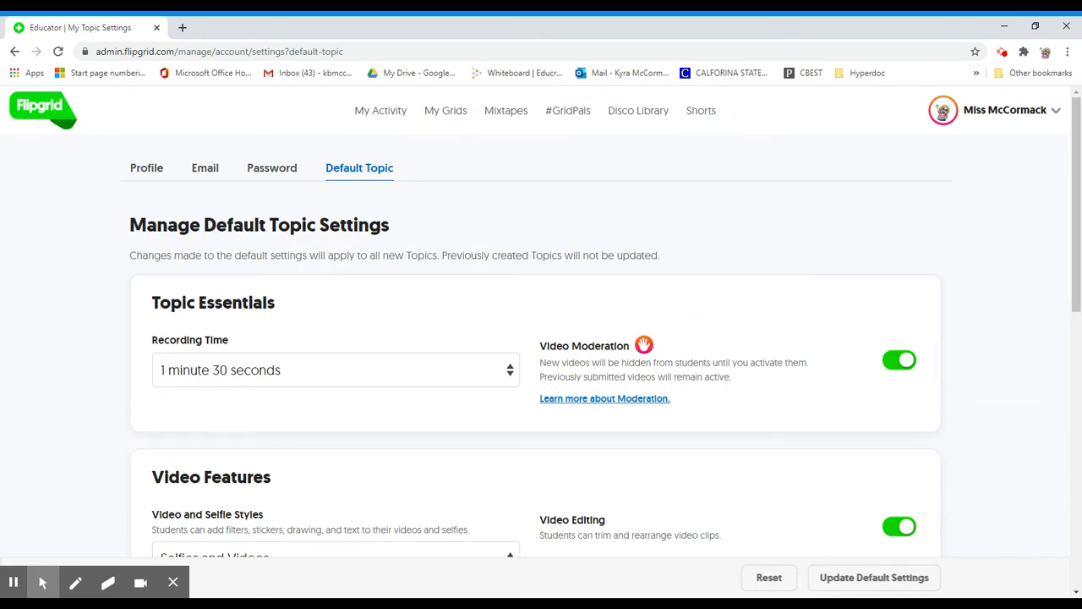
pyautogui.scroll(-8, 1067, 322)
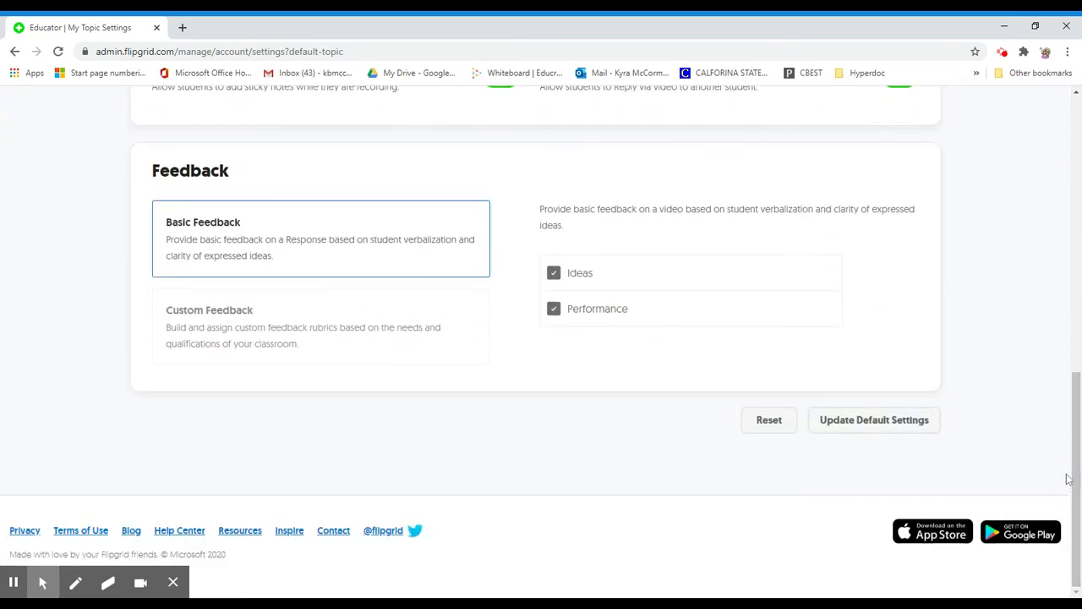
pyautogui.click(1071, 412)
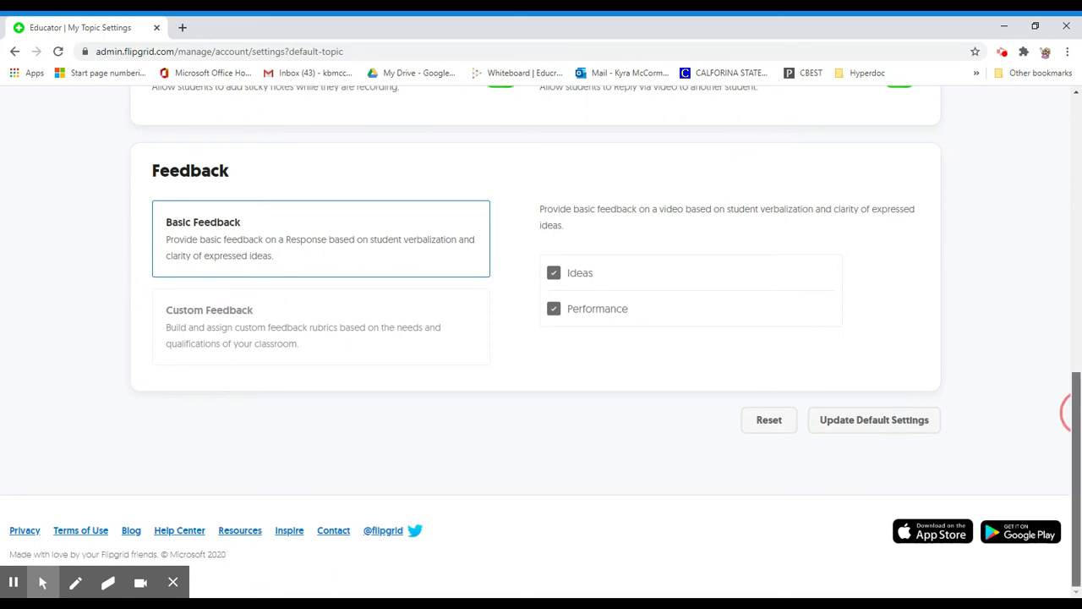
pyautogui.scroll(1, 1071, 413)
pyautogui.scroll(2, 1069, 413)
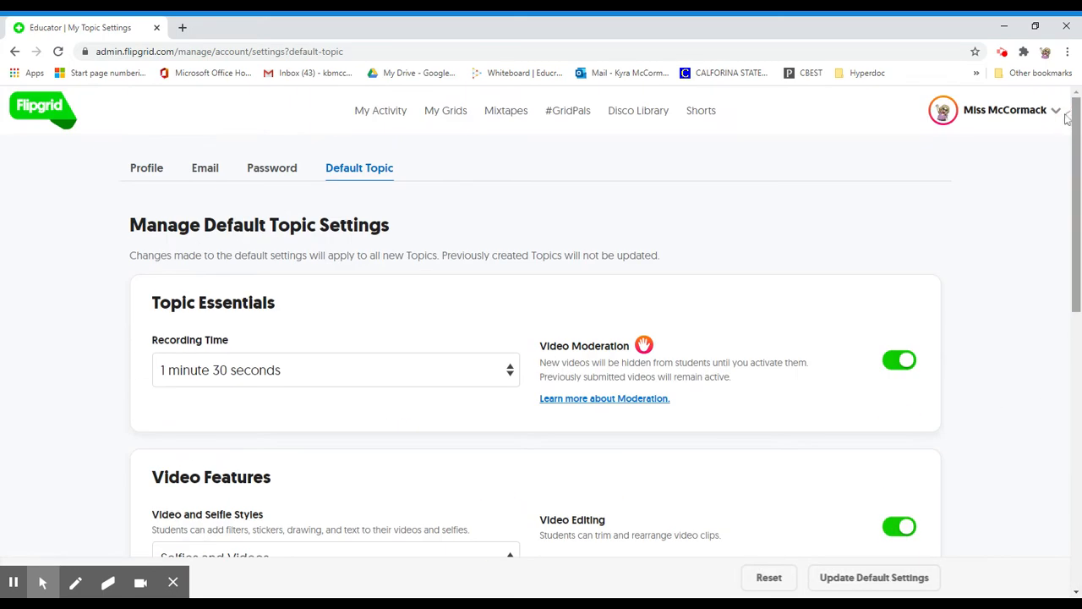
# Step: Return to My Grids and start a new Grid named "Health Class, Period 1"
pyautogui.click(1010, 110)
pyautogui.click(444, 114)
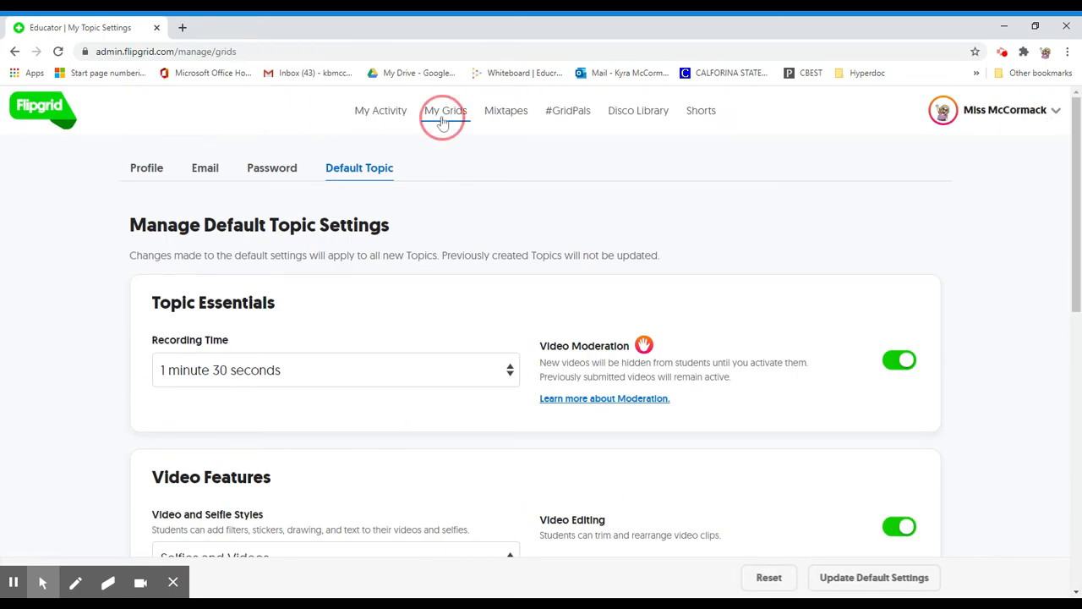
pyautogui.moveTo(1075, 234); pyautogui.dragTo(1079, 332)
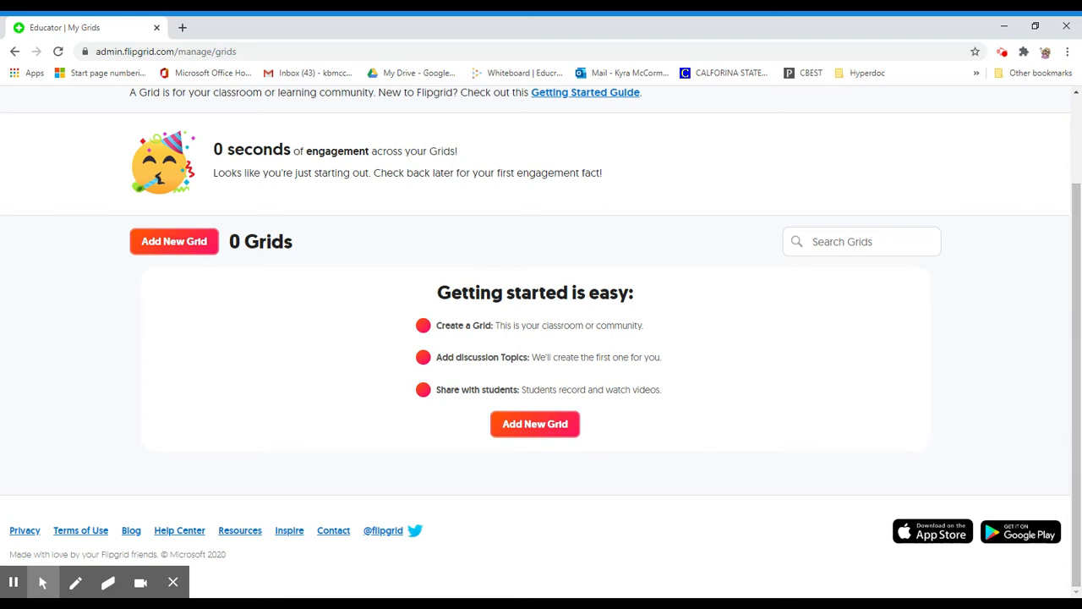
pyautogui.click(548, 426)
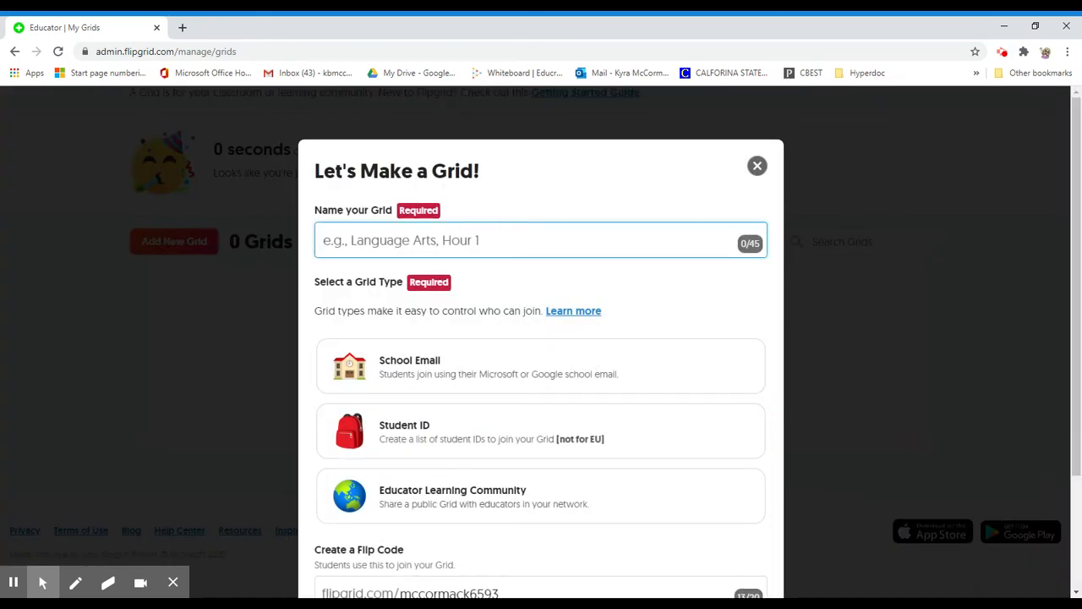
pyautogui.write('Health Cal')
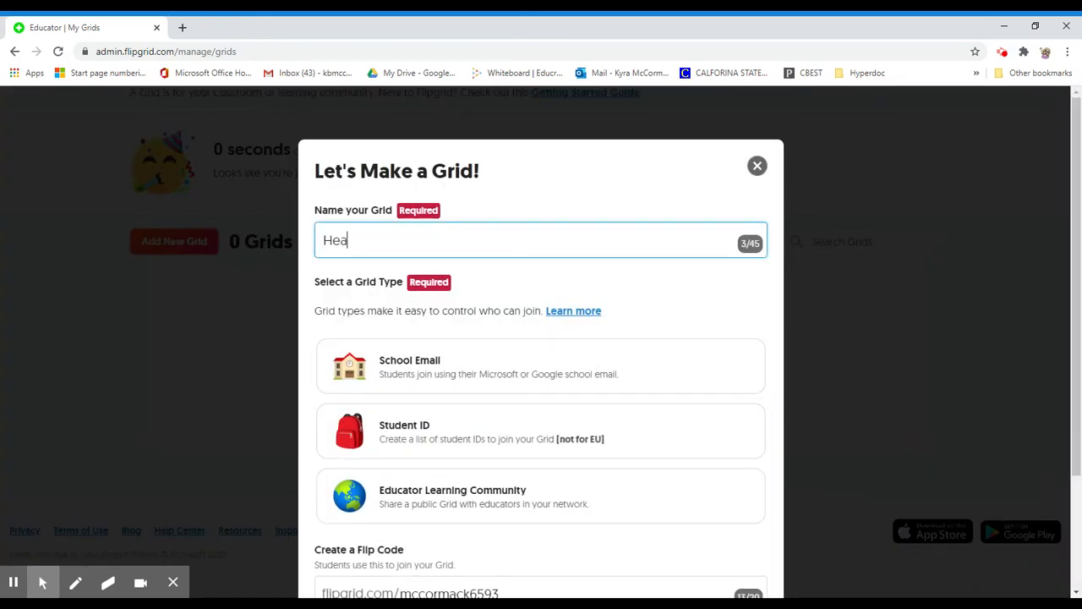
pyautogui.press('BackSpace')
pyautogui.press('BackSpace')
pyautogui.write('lass, Period 1')
# Step: Choose School Email as the Grid type, replace the numeric ending of the Flip Code with "per1", and continue
pyautogui.moveTo(1075, 229); pyautogui.dragTo(1078, 324)
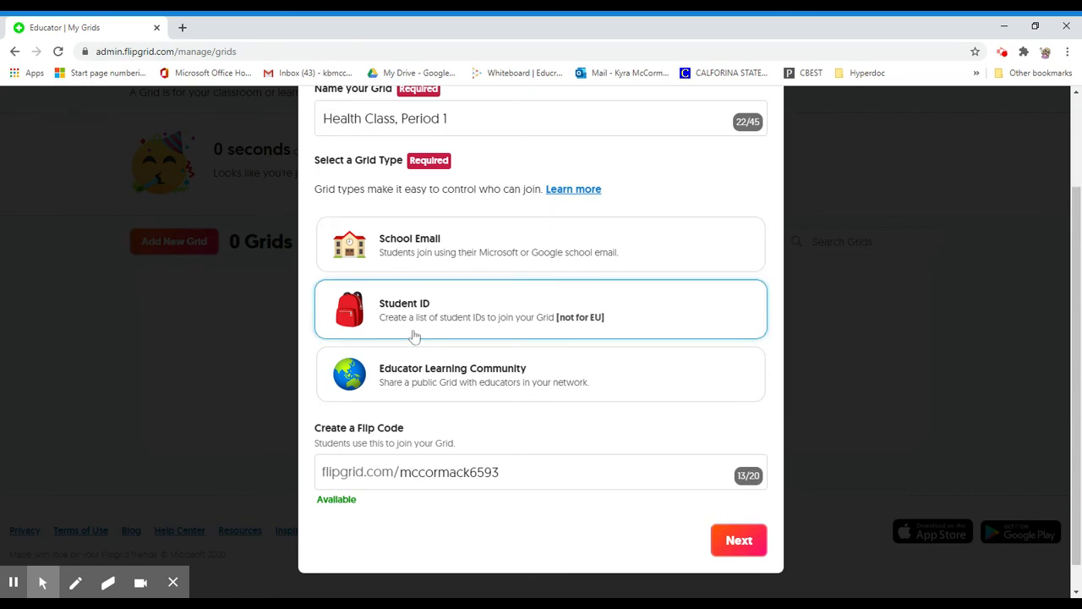
pyautogui.click(466, 249)
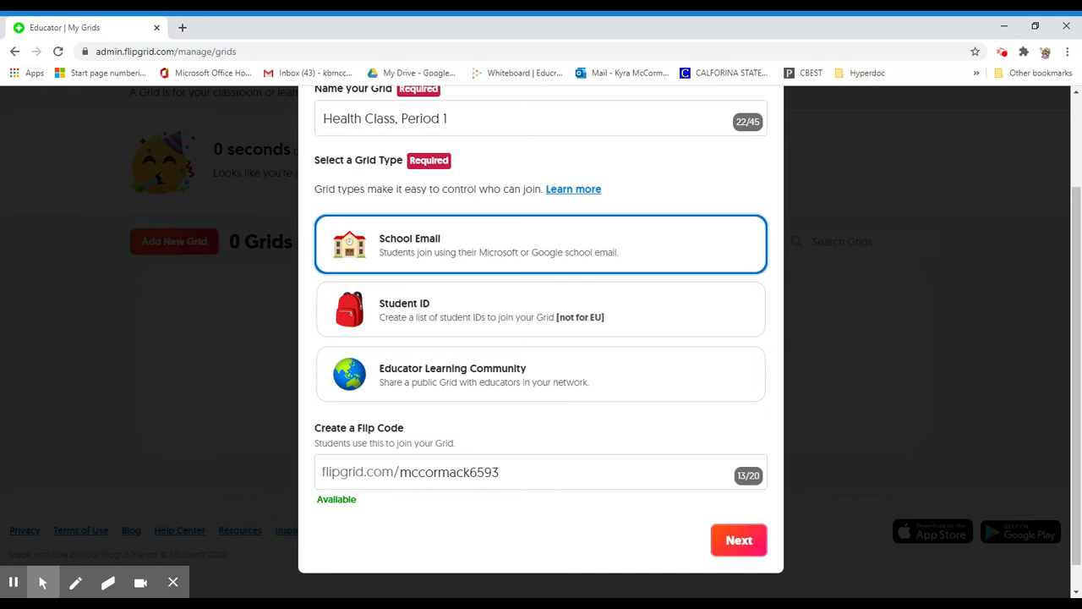
pyautogui.moveTo(498, 471); pyautogui.dragTo(473, 480)
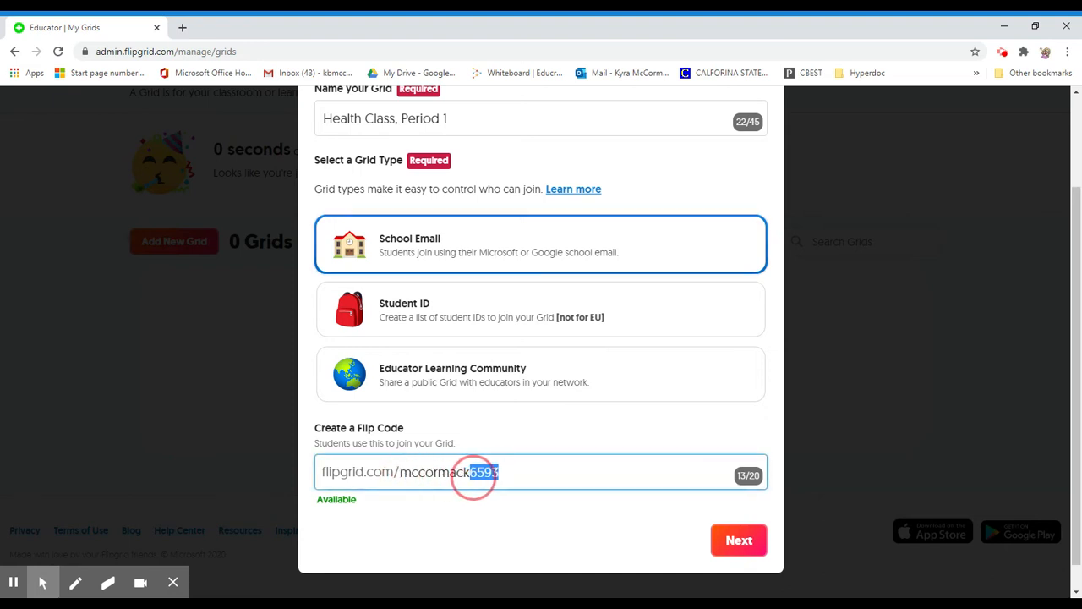
pyautogui.write('per')
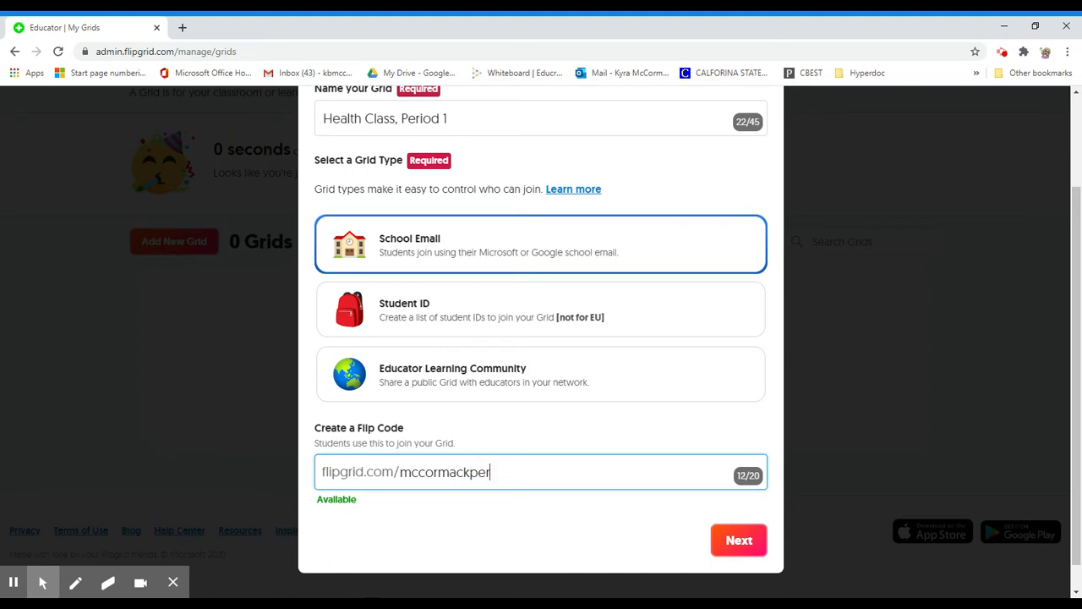
pyautogui.write('1')
pyautogui.click(529, 516)
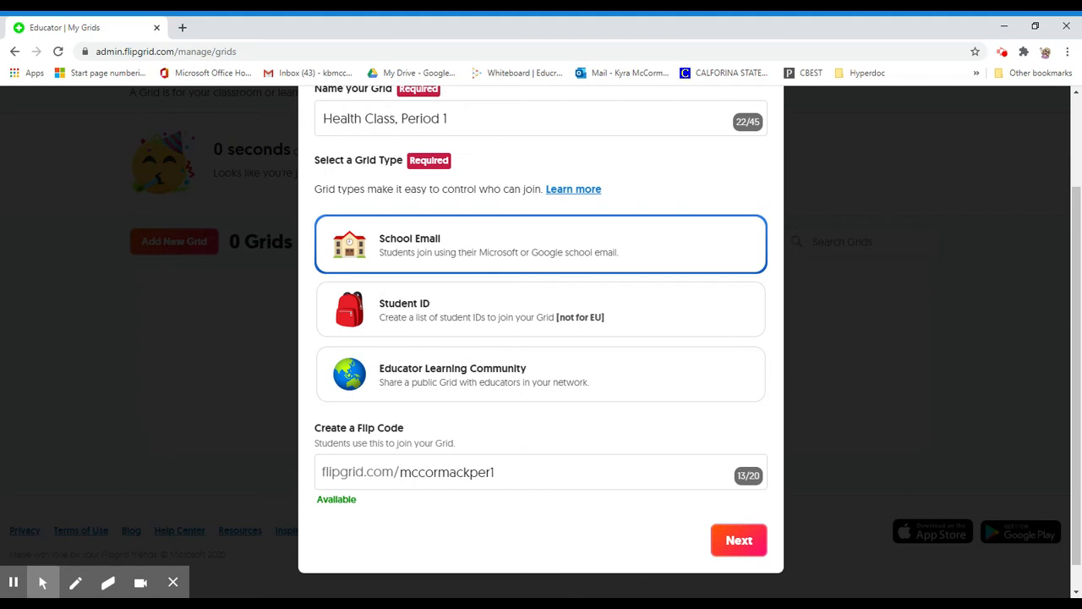
pyautogui.click(732, 549)
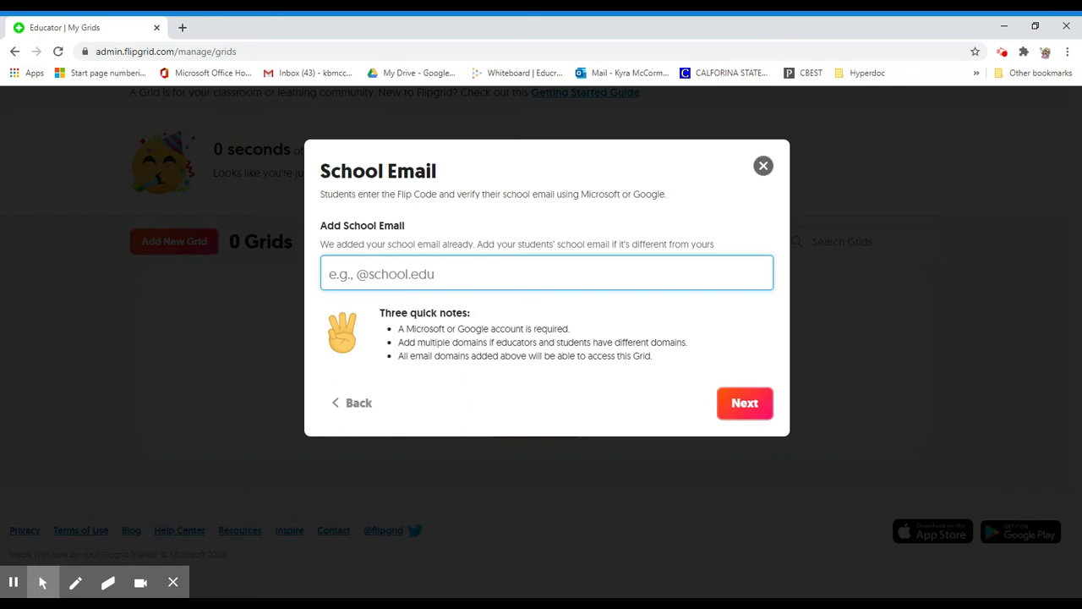
pyautogui.press('Down')
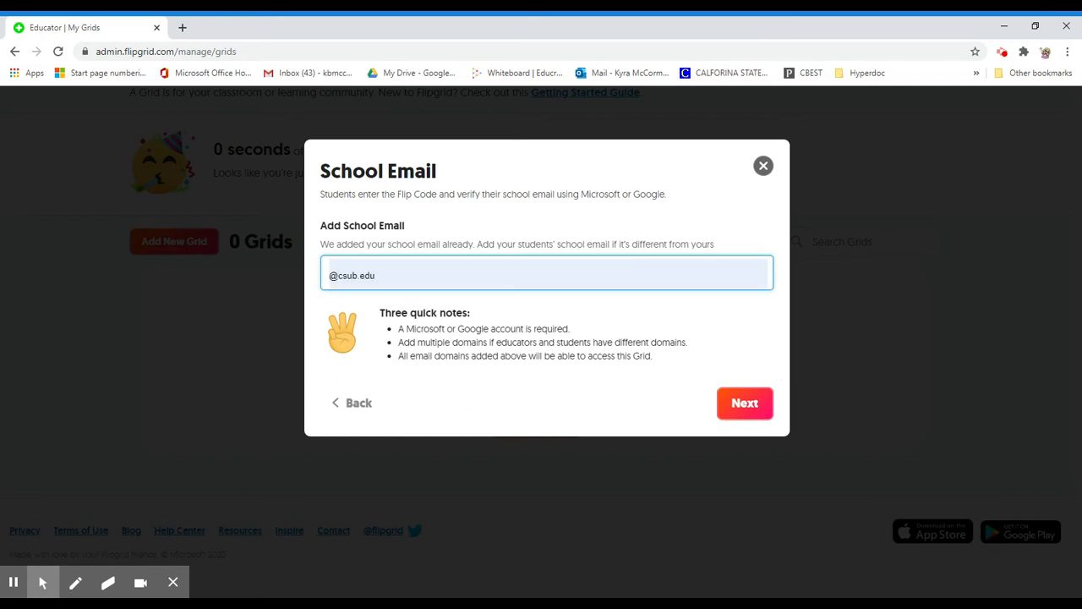
pyautogui.press('Return')
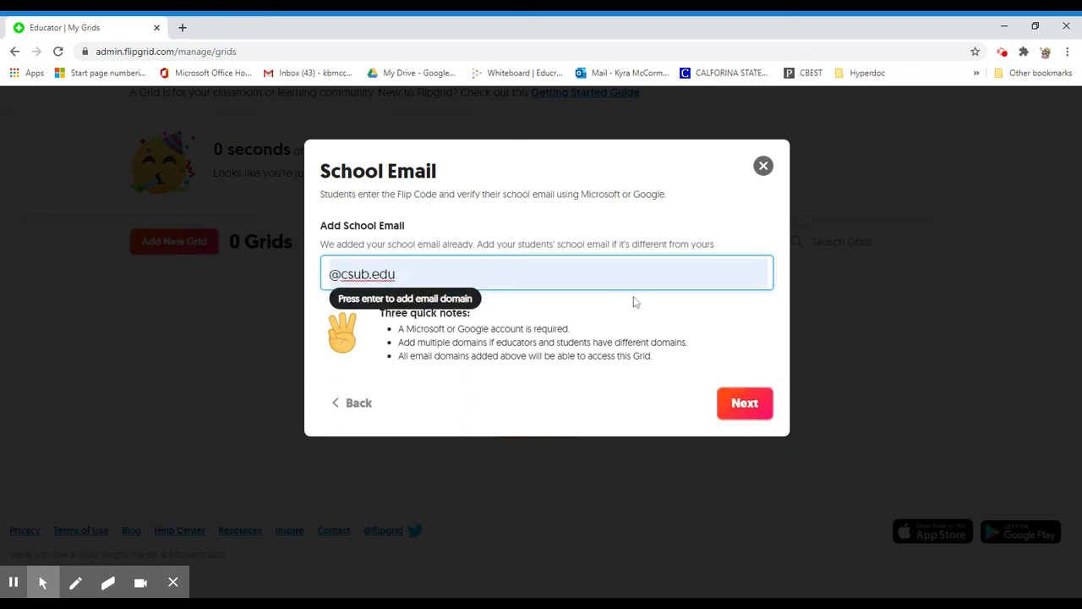
pyautogui.press('Return')
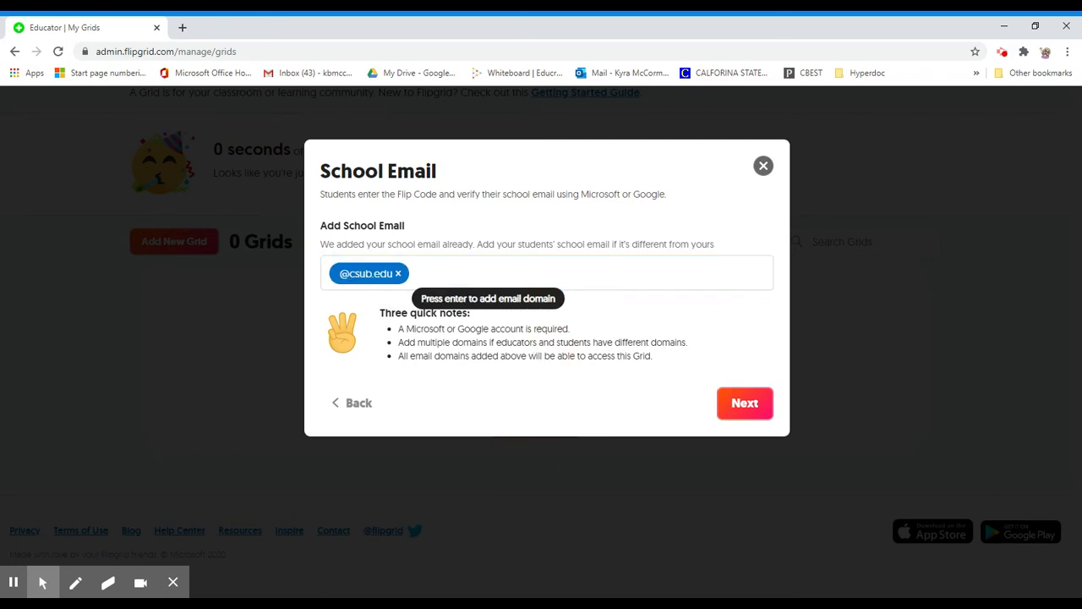
pyautogui.click(763, 403)
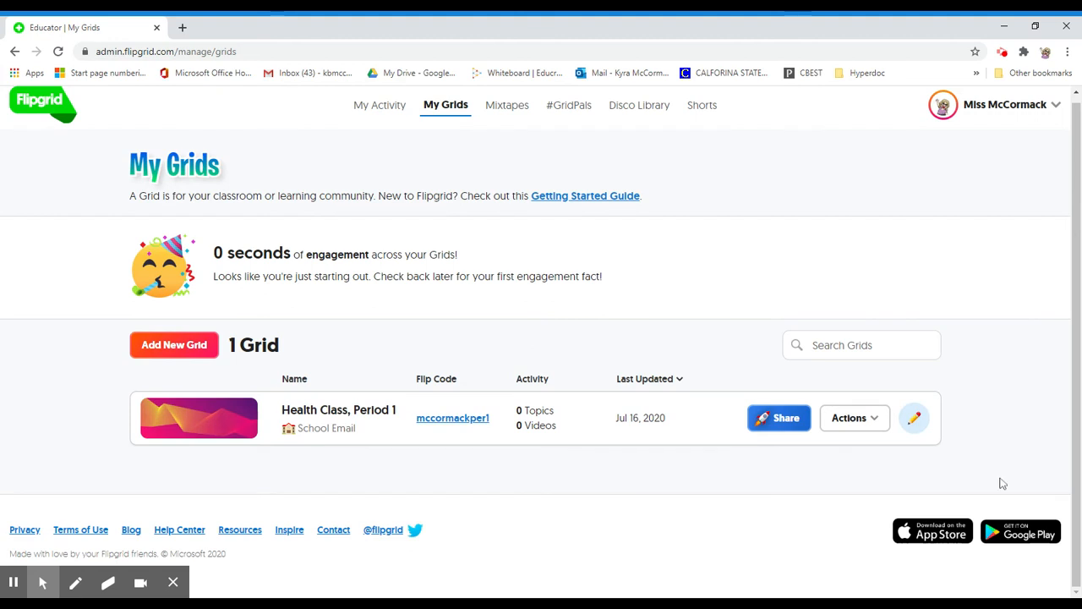
# Step: Open the "Health Class, Period 1" Grid for editing
pyautogui.click(849, 421)
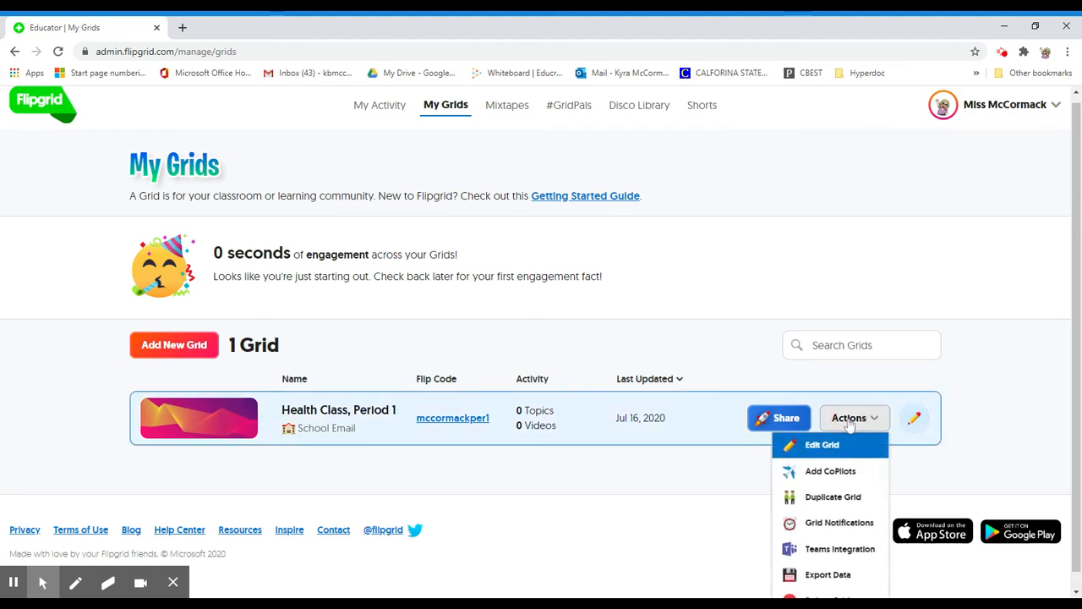
pyautogui.moveTo(1077, 337); pyautogui.dragTo(1079, 354)
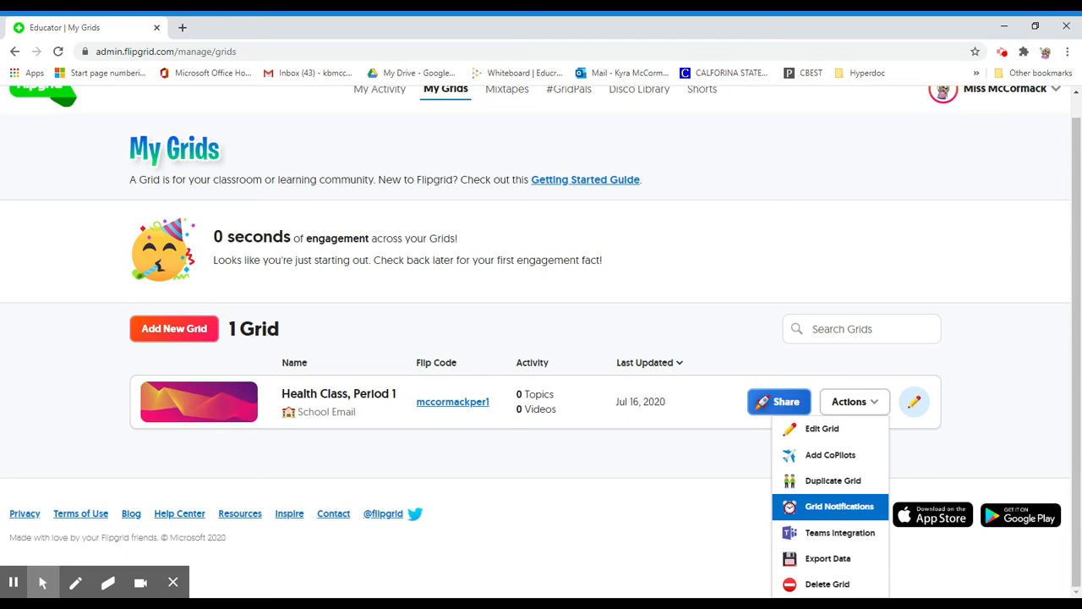
pyautogui.click(870, 431)
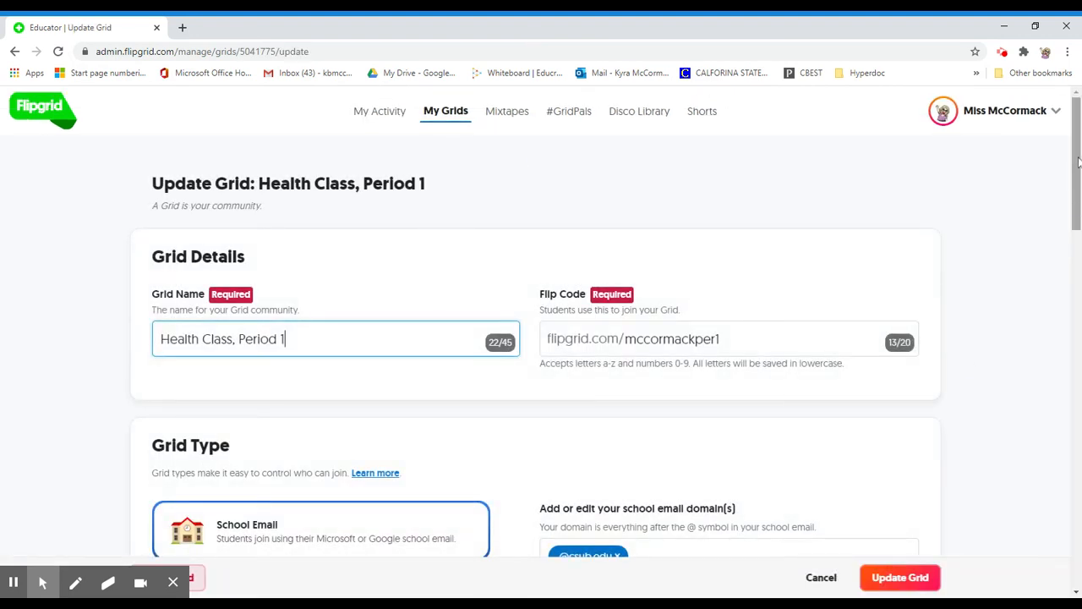
# Step: Check the Active State and Notifications options in the Grid's features and turn on Grid Followers
pyautogui.moveTo(1076, 159); pyautogui.dragTo(1076, 174)
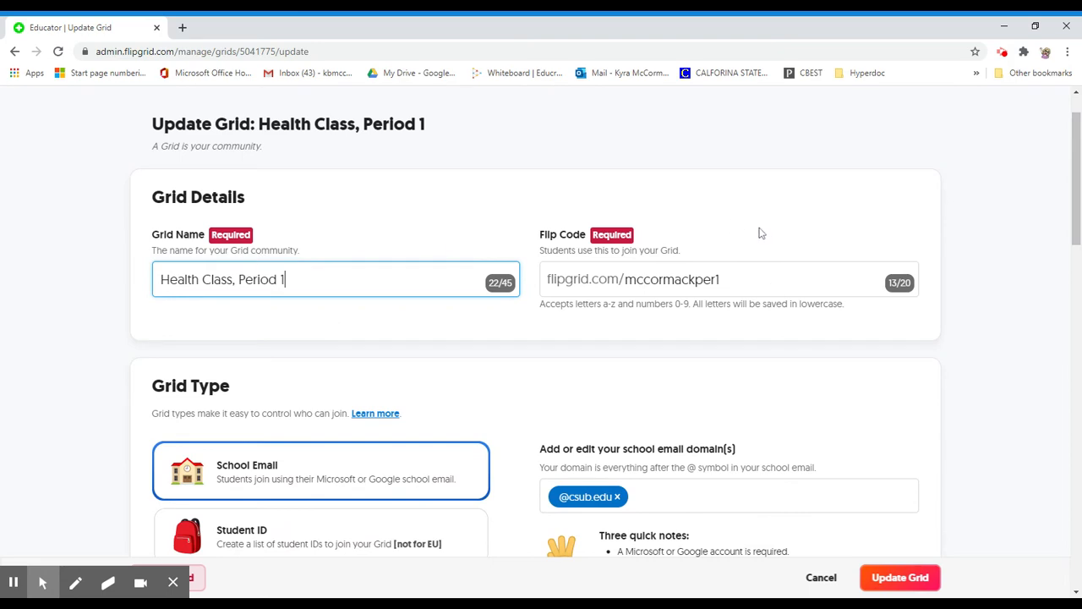
pyautogui.moveTo(1076, 119); pyautogui.dragTo(1075, 285)
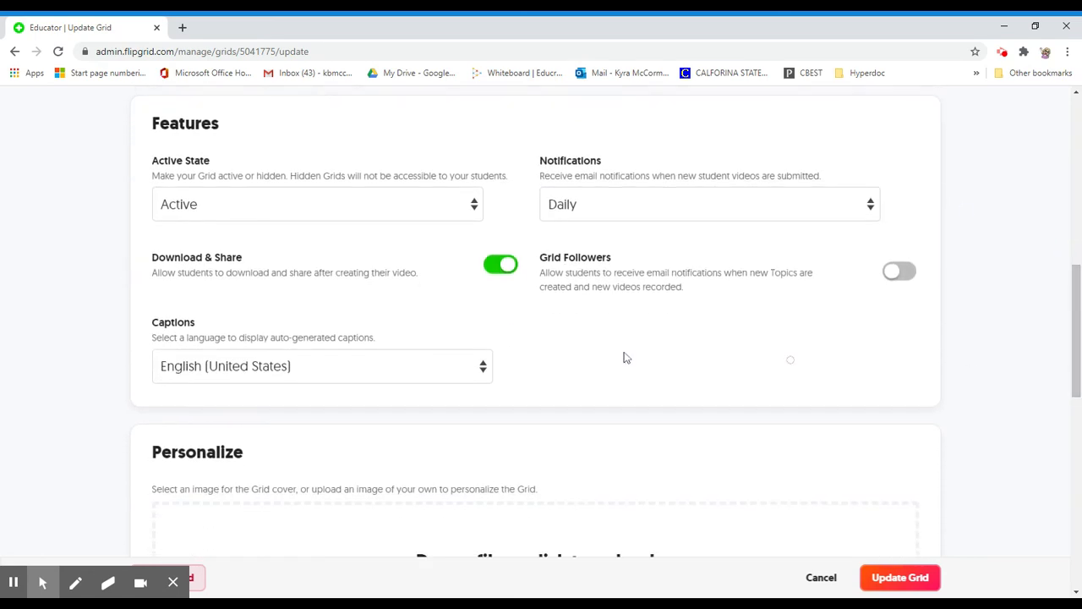
pyautogui.click(392, 209)
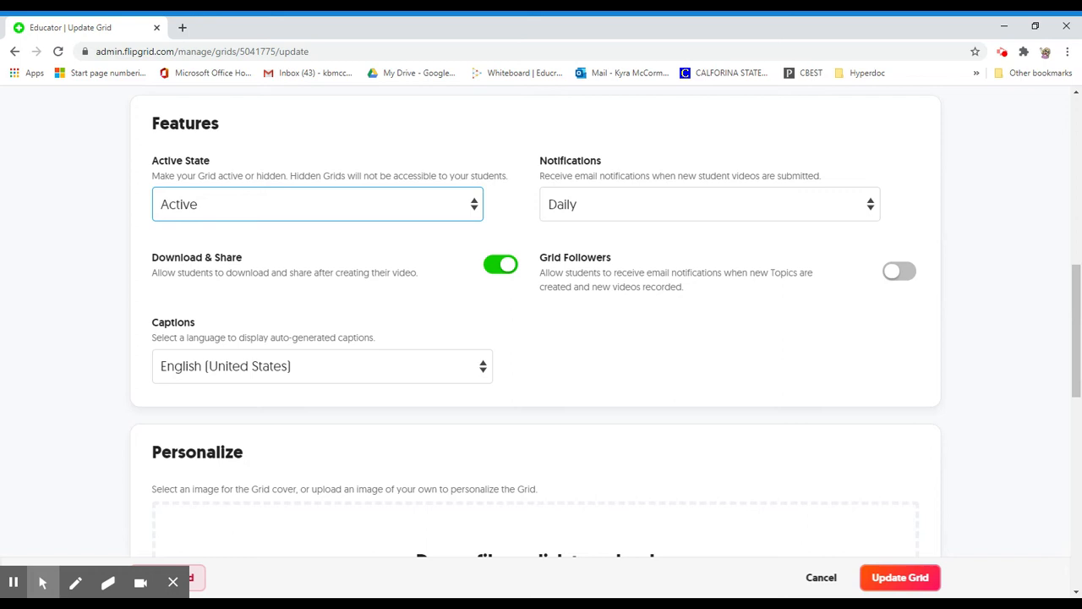
pyautogui.click(651, 355)
pyautogui.click(633, 204)
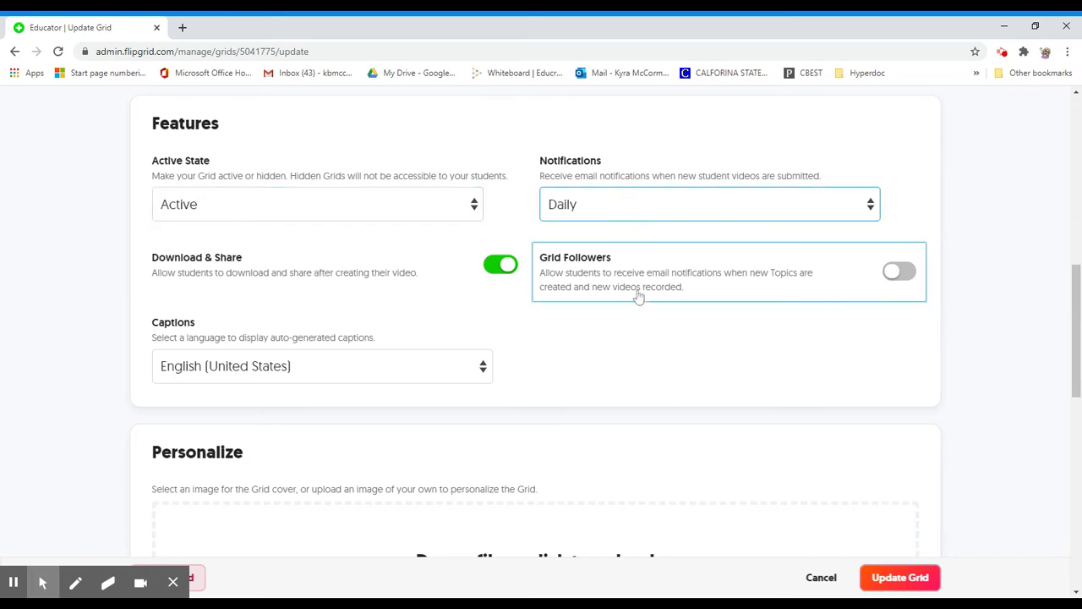
pyautogui.click(667, 370)
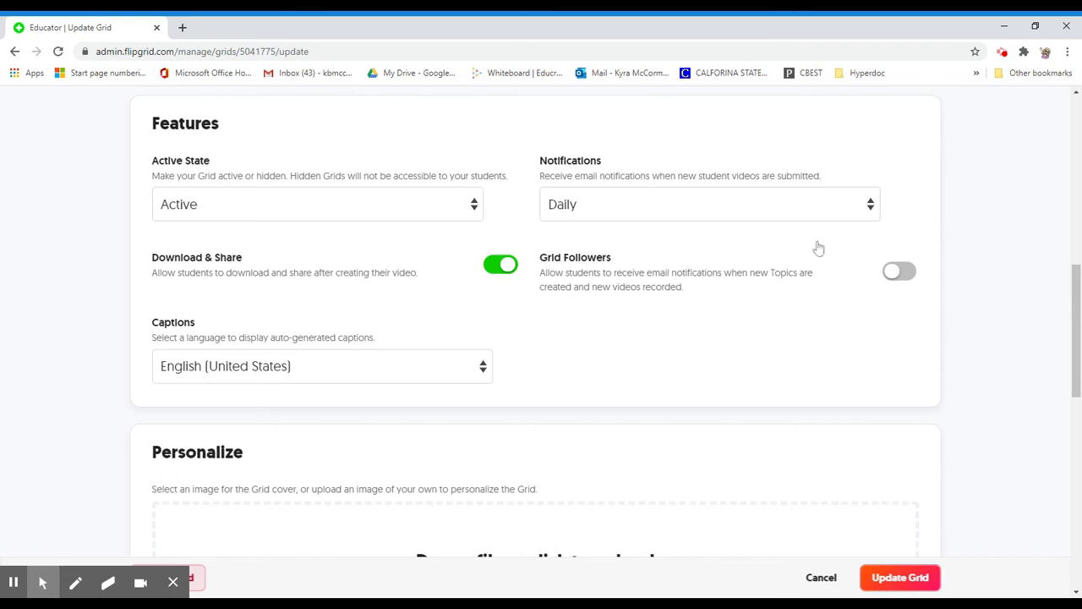
pyautogui.click(881, 272)
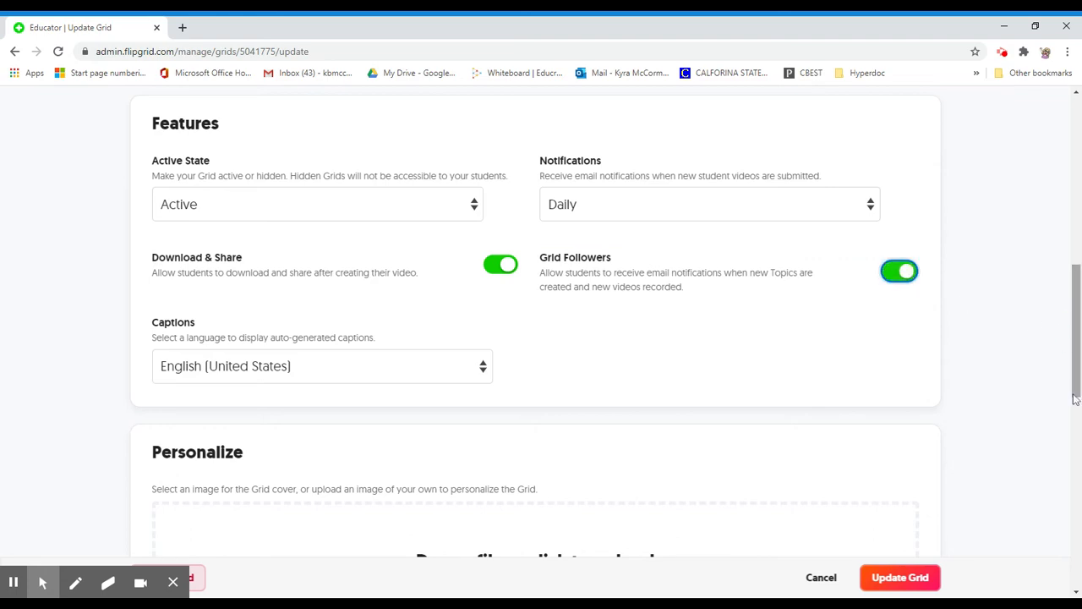
# Step: Choose the sea turtle picture from the Nature images as the Grid cover and update the Grid
pyautogui.moveTo(1066, 315); pyautogui.dragTo(1067, 478)
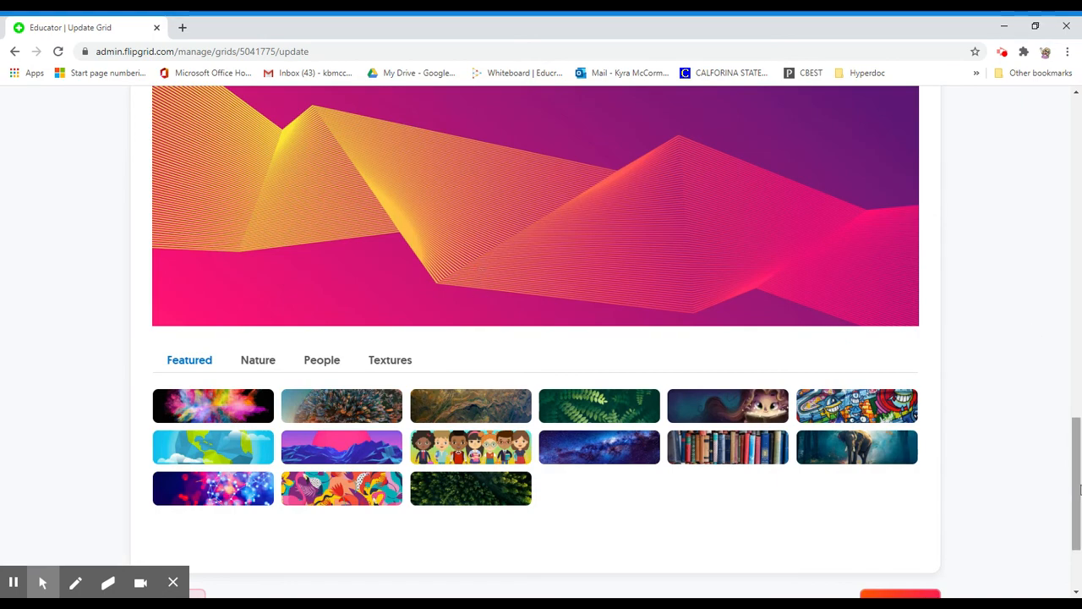
pyautogui.moveTo(1070, 531); pyautogui.dragTo(1071, 484)
pyautogui.scroll(-3, 1068, 484)
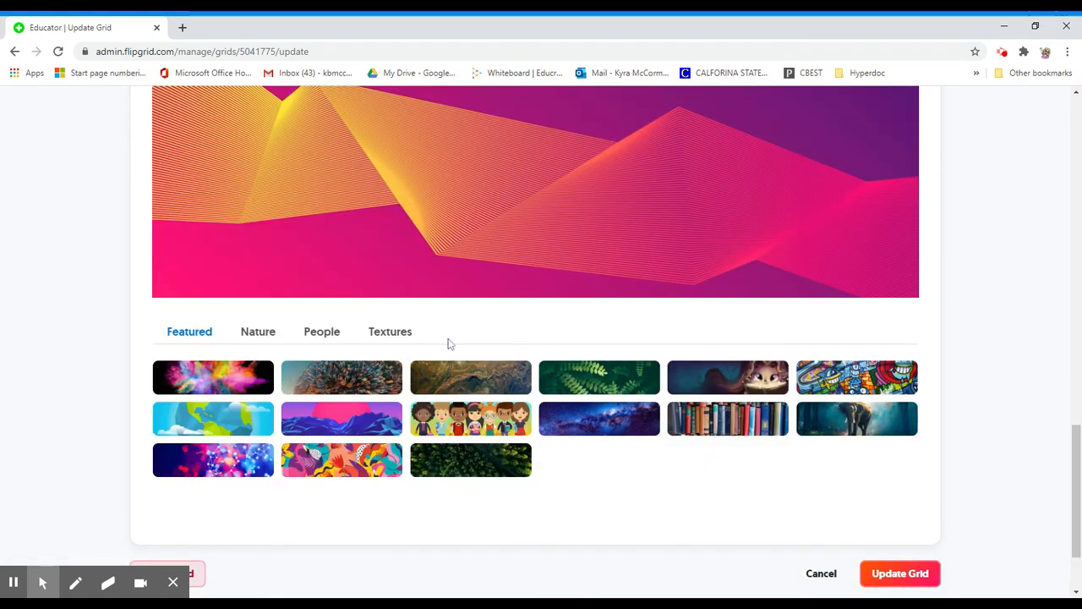
pyautogui.click(257, 334)
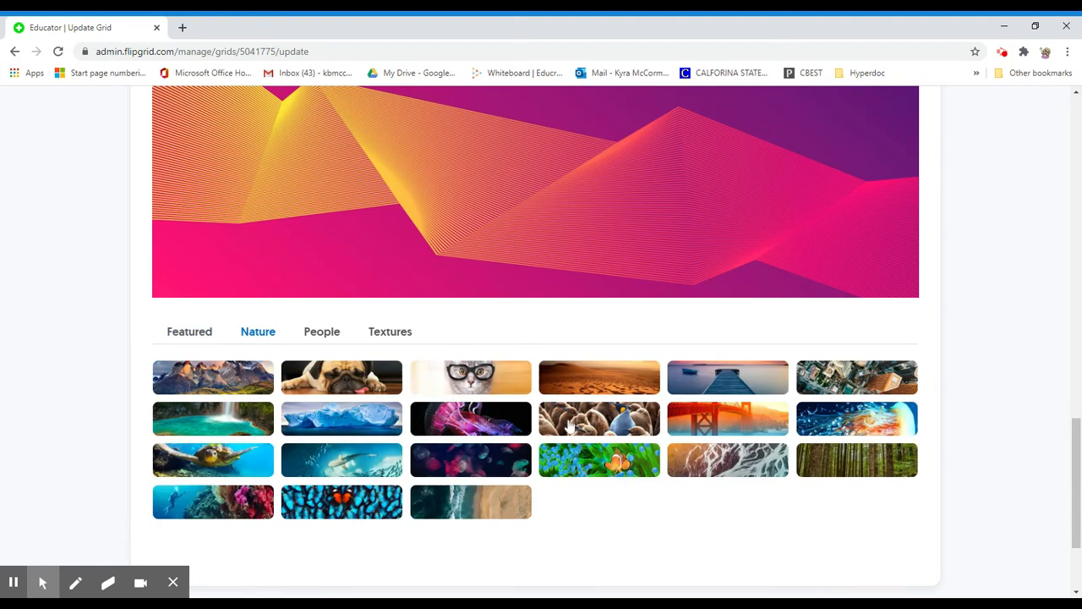
pyautogui.click(231, 456)
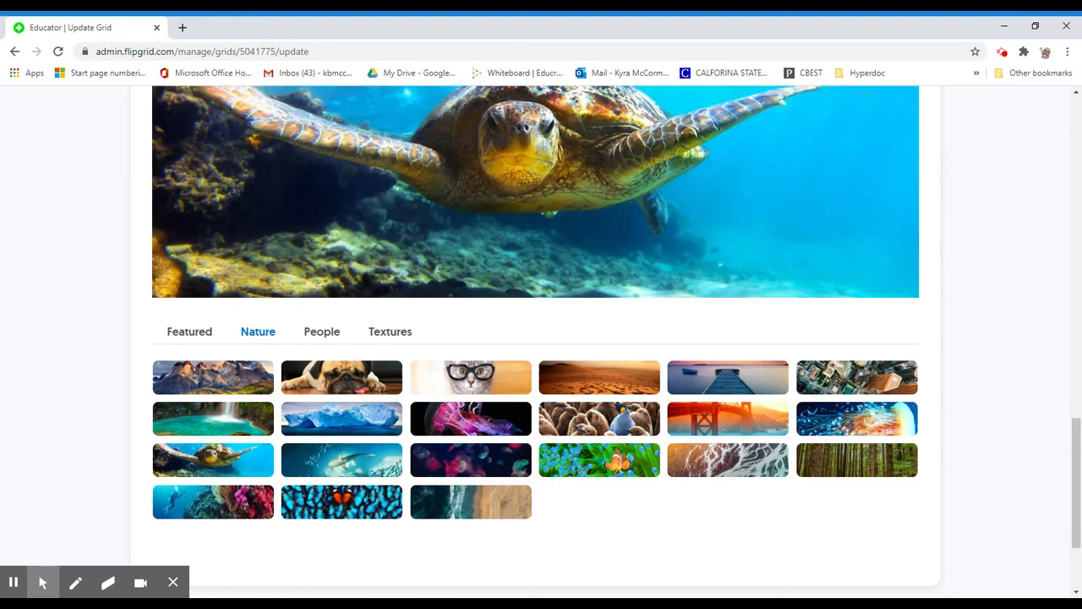
pyautogui.moveTo(1078, 470); pyautogui.dragTo(1067, 467)
pyautogui.scroll(-3, 1069, 466)
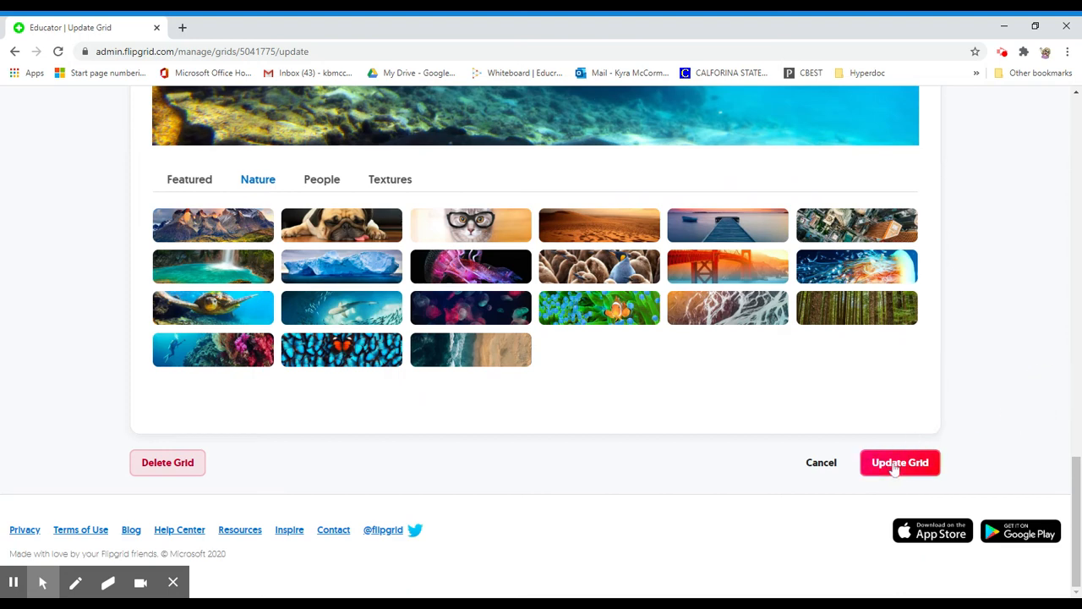
pyautogui.click(895, 468)
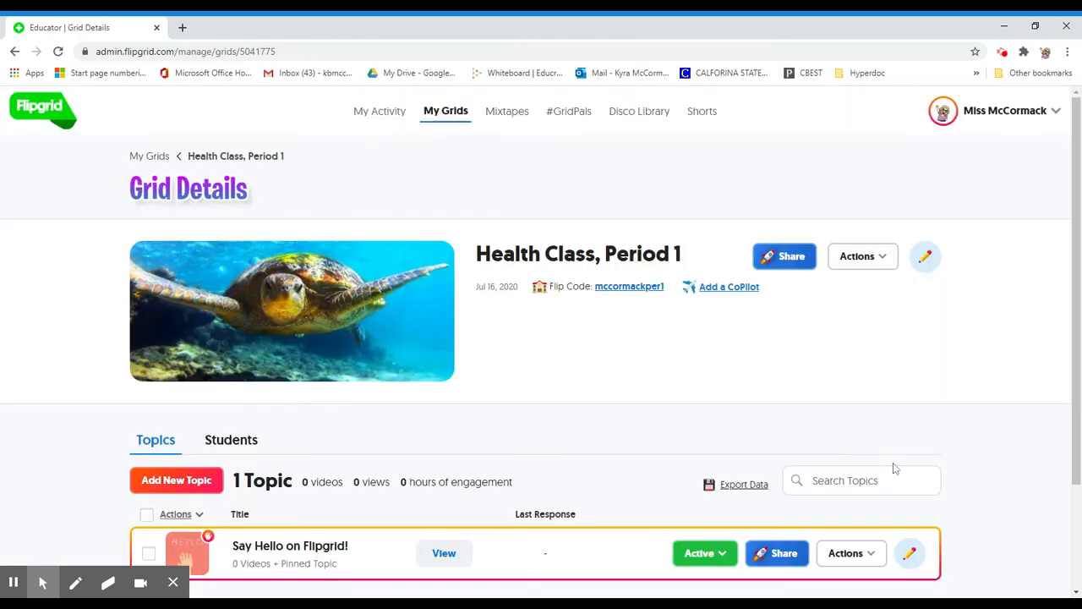
# Step: Check the status and action options of the "Say Hello on Flipgrid!" topic and open it for editing
pyautogui.scroll(-2, 455, 471)
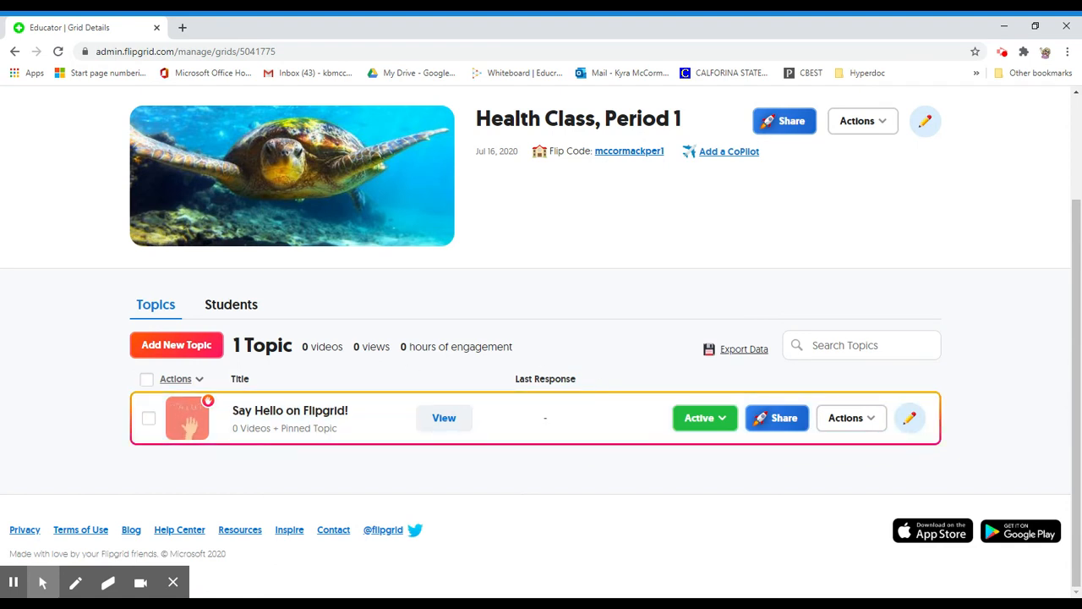
pyautogui.click(721, 418)
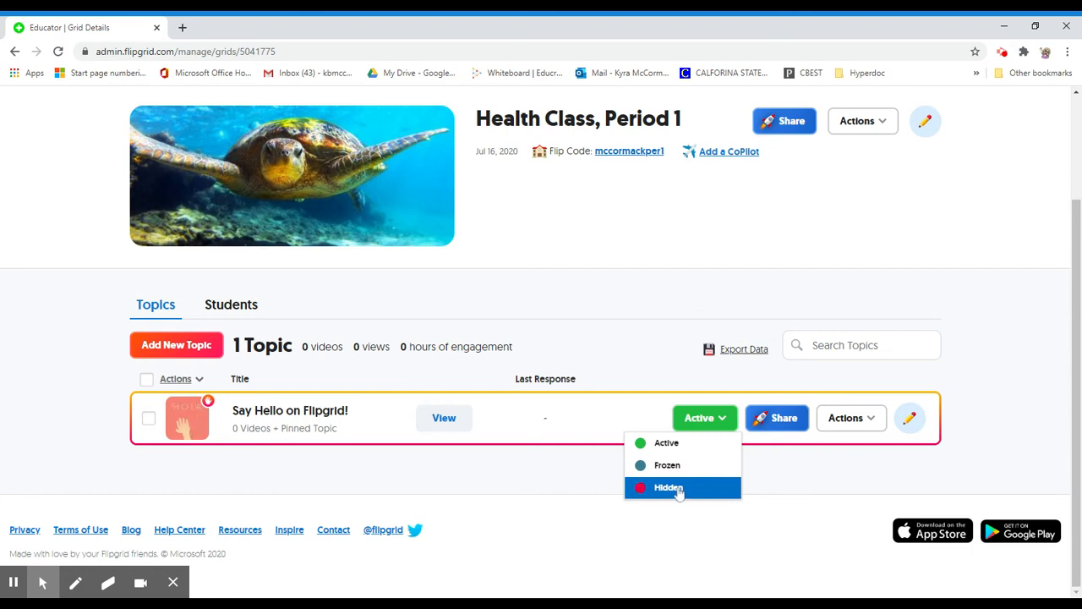
pyautogui.click(867, 423)
pyautogui.click(867, 426)
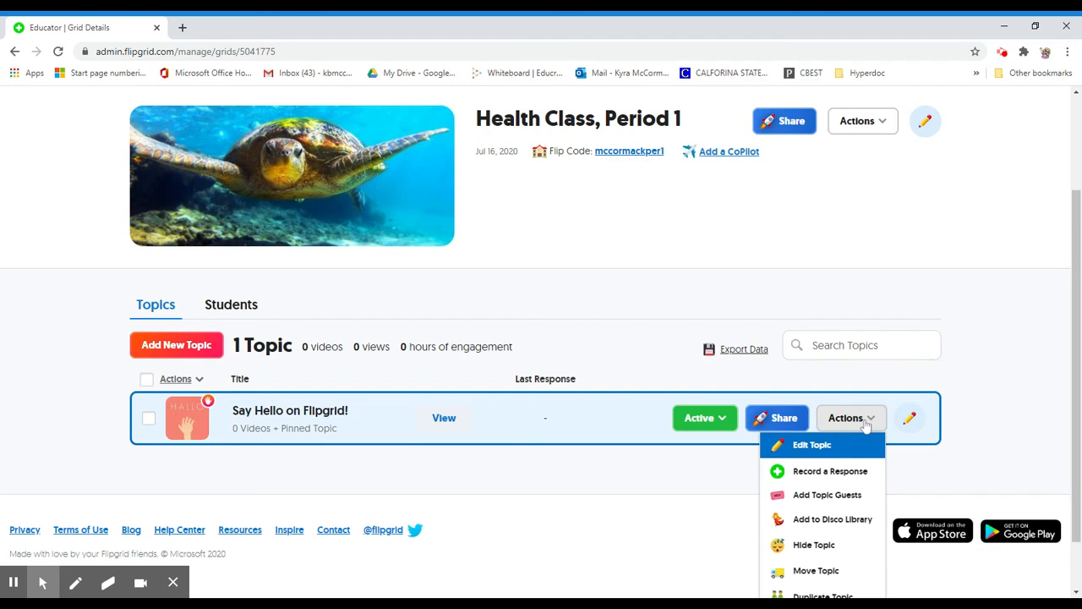
pyautogui.moveTo(1075, 411); pyautogui.dragTo(1075, 457)
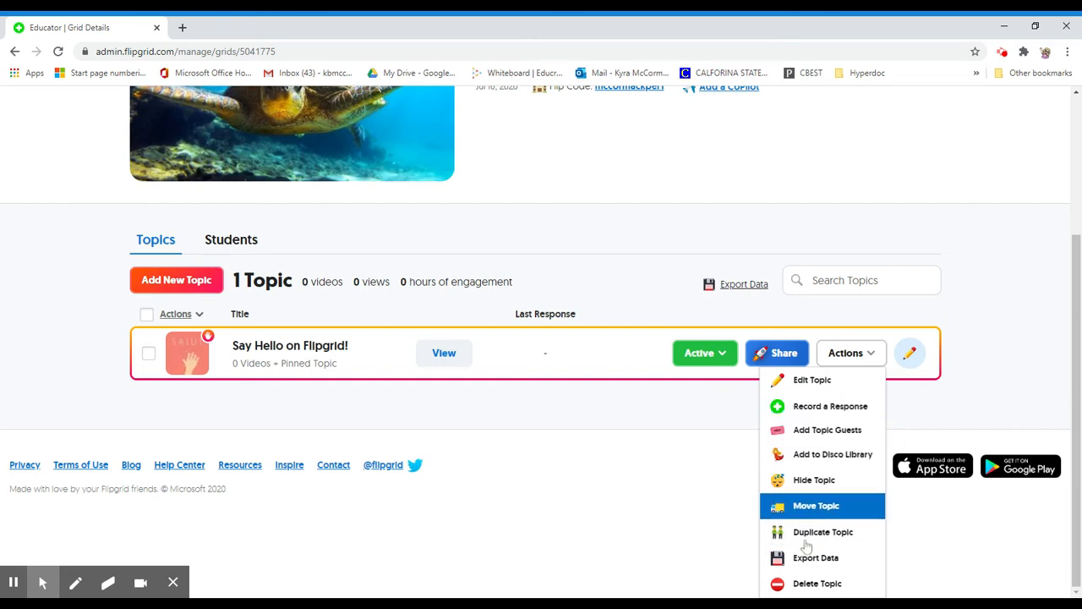
pyautogui.click(815, 382)
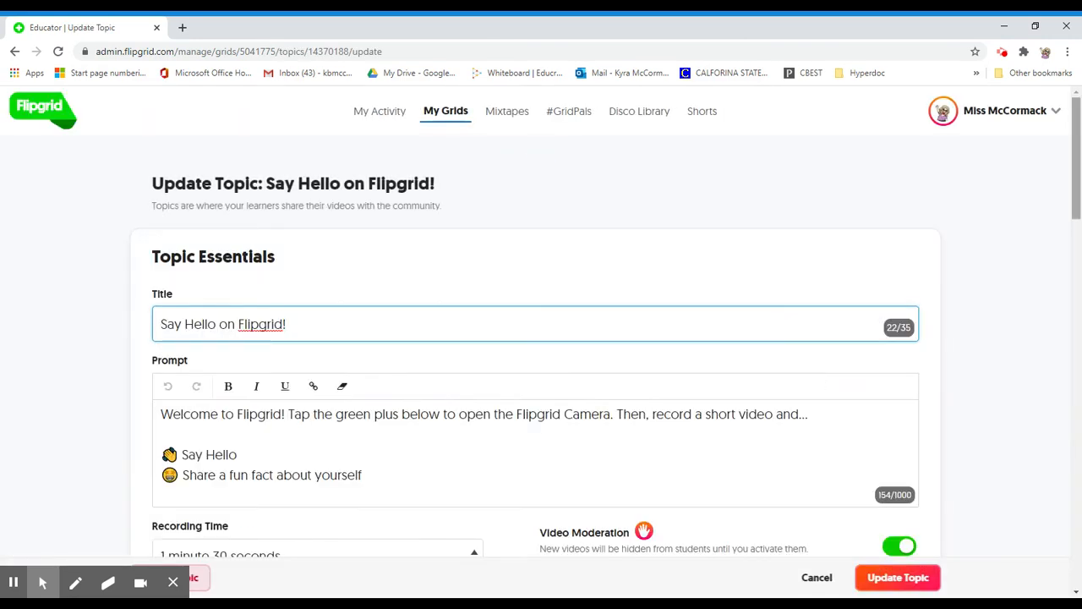
# Step: Set the topic's freeze date to 07/22/2020 and update the topic
pyautogui.moveTo(1077, 136); pyautogui.dragTo(1075, 198)
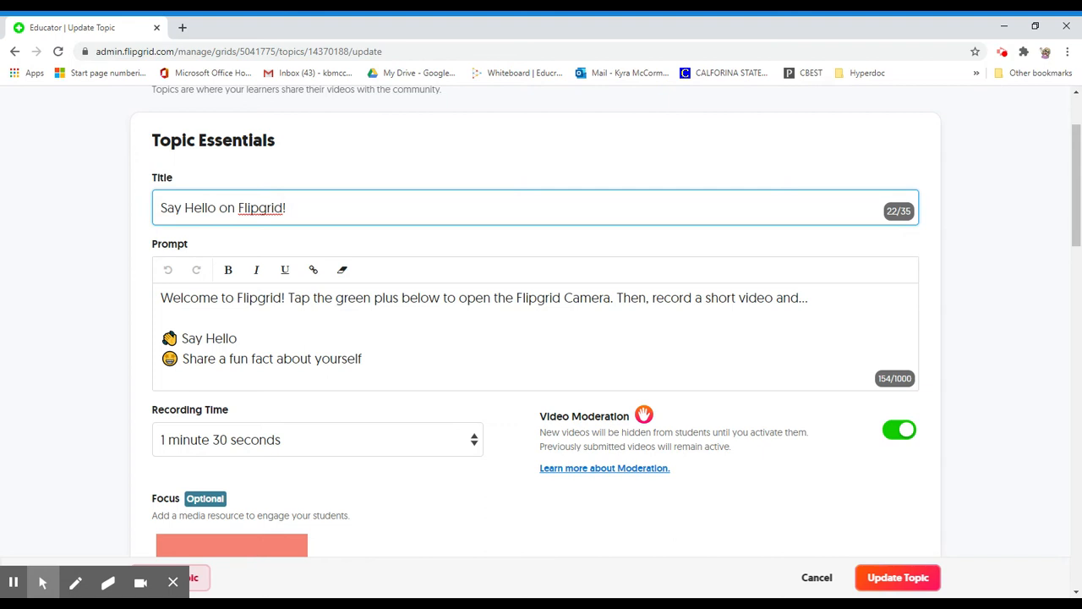
pyautogui.scroll(-3, 405, 253)
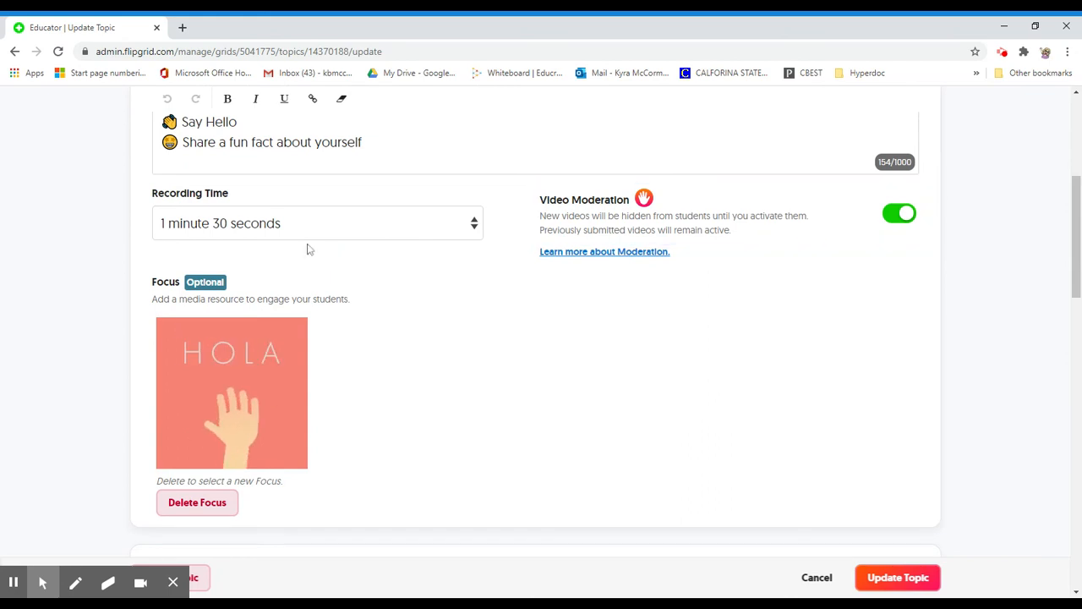
pyautogui.moveTo(1072, 242); pyautogui.dragTo(1075, 436)
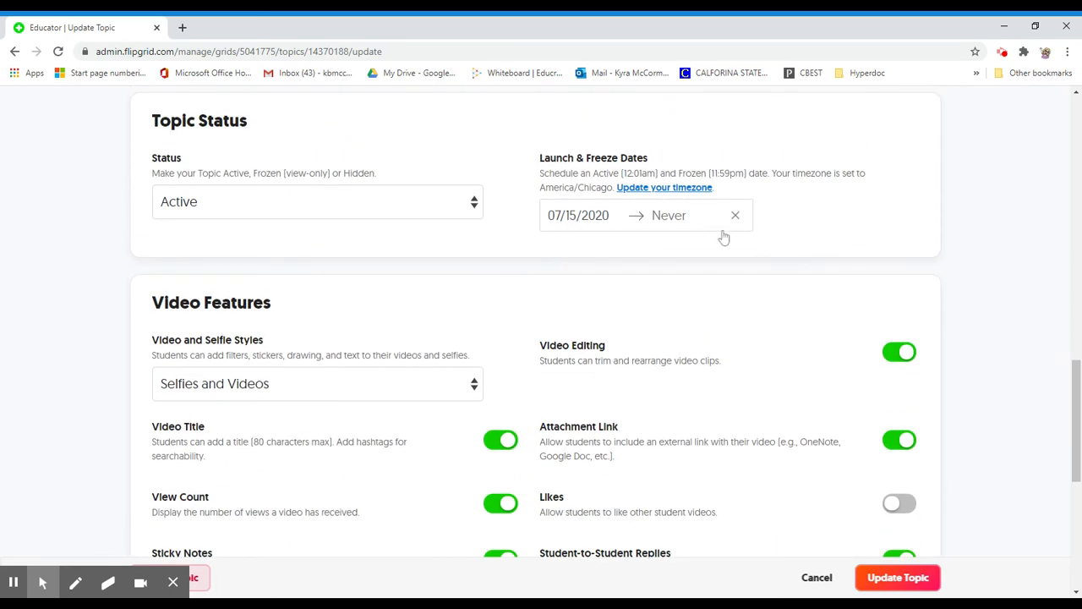
pyautogui.click(690, 225)
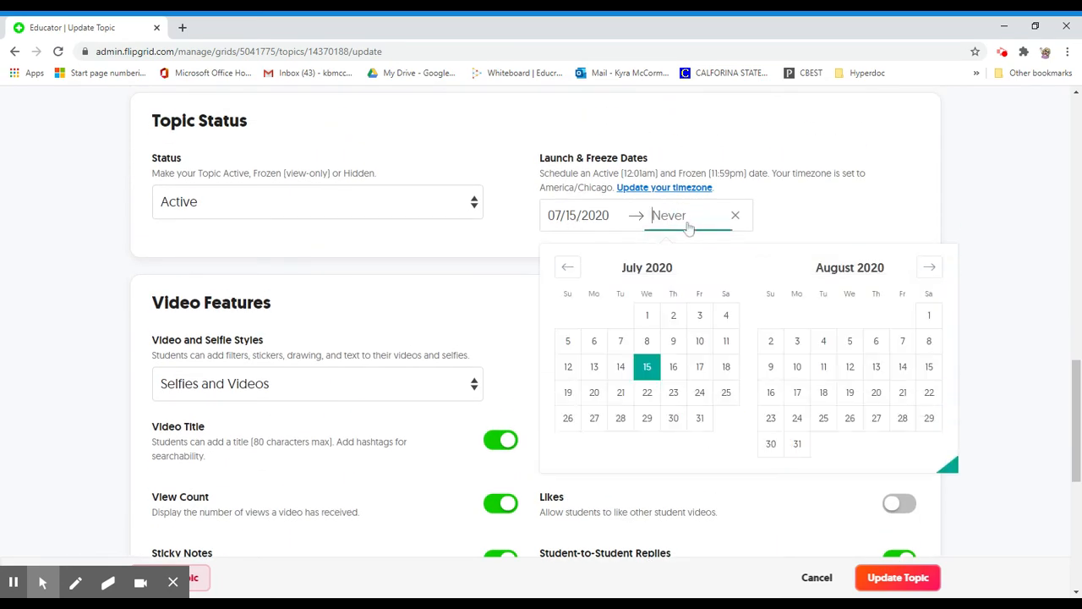
pyautogui.click(647, 391)
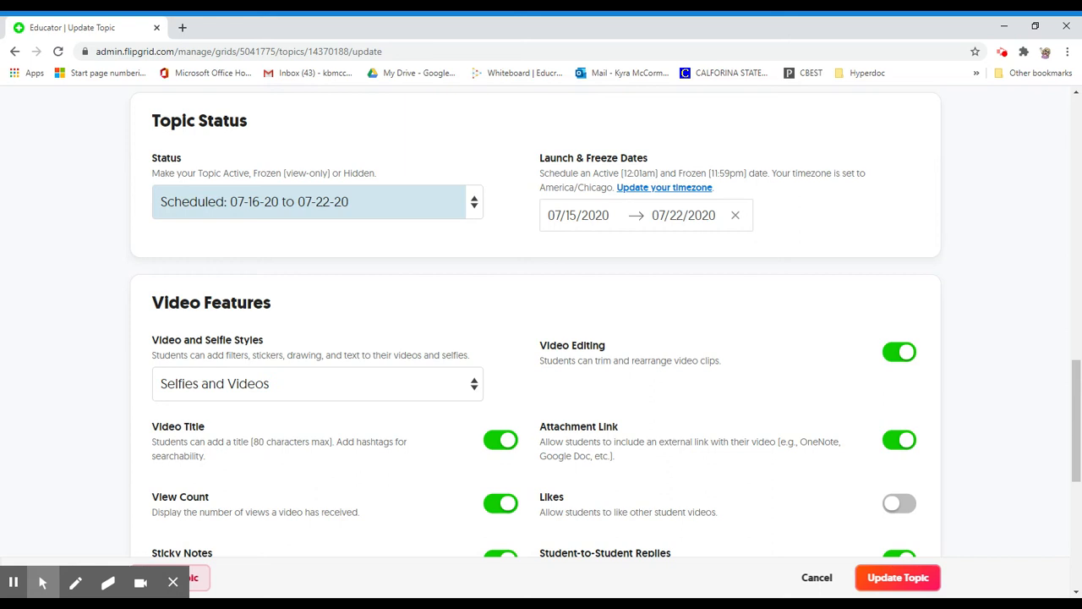
pyautogui.scroll(-4, 1070, 432)
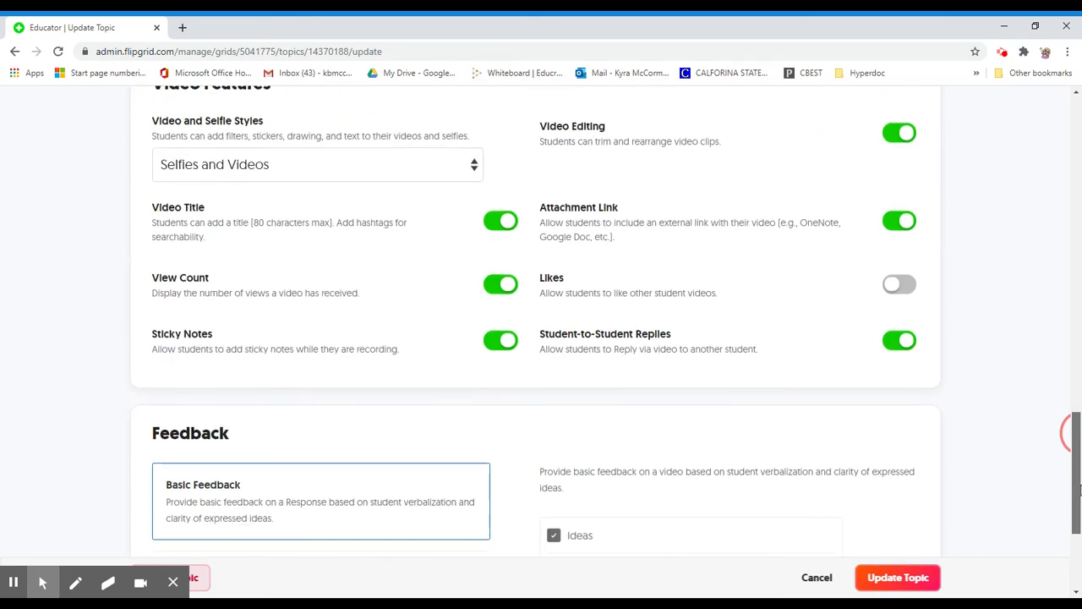
pyautogui.scroll(-1, 1070, 432)
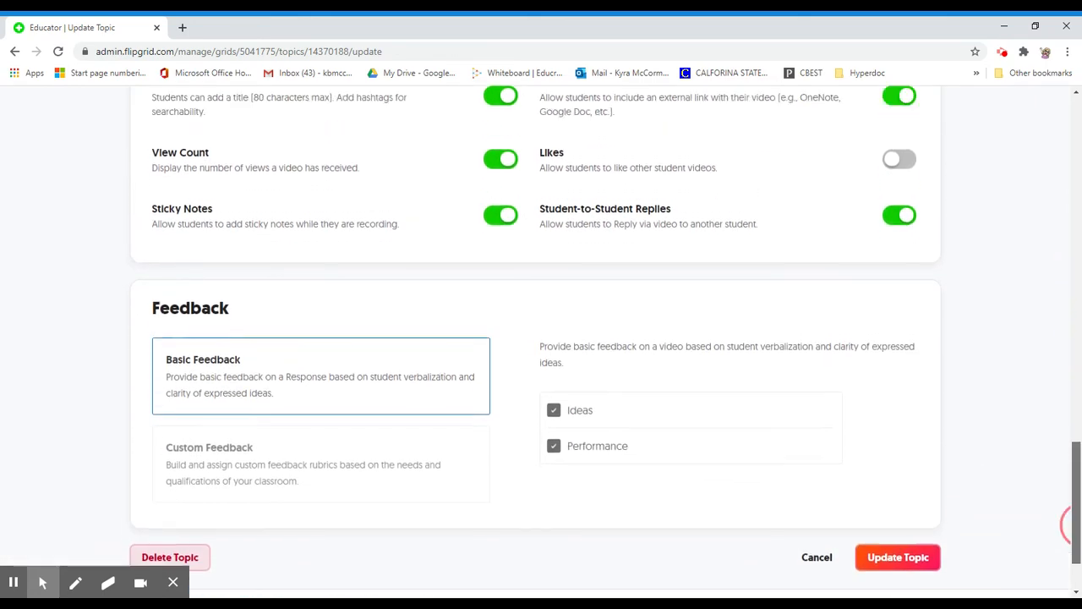
pyautogui.click(904, 527)
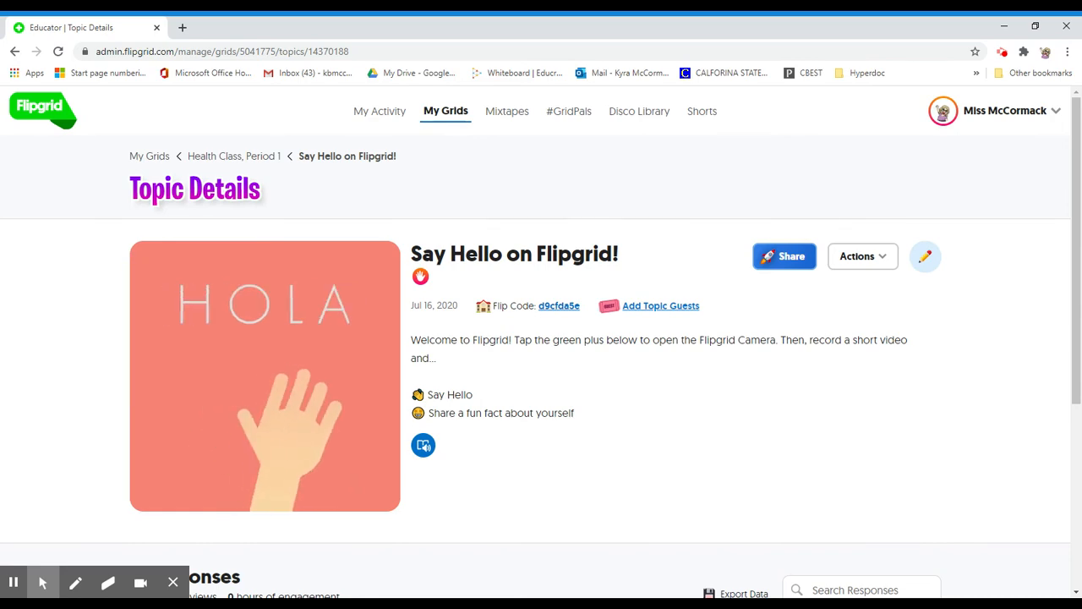
# Step: Return to the "Health Class, Period 1" Grid and start a new topic
pyautogui.scroll(-3, 1067, 301)
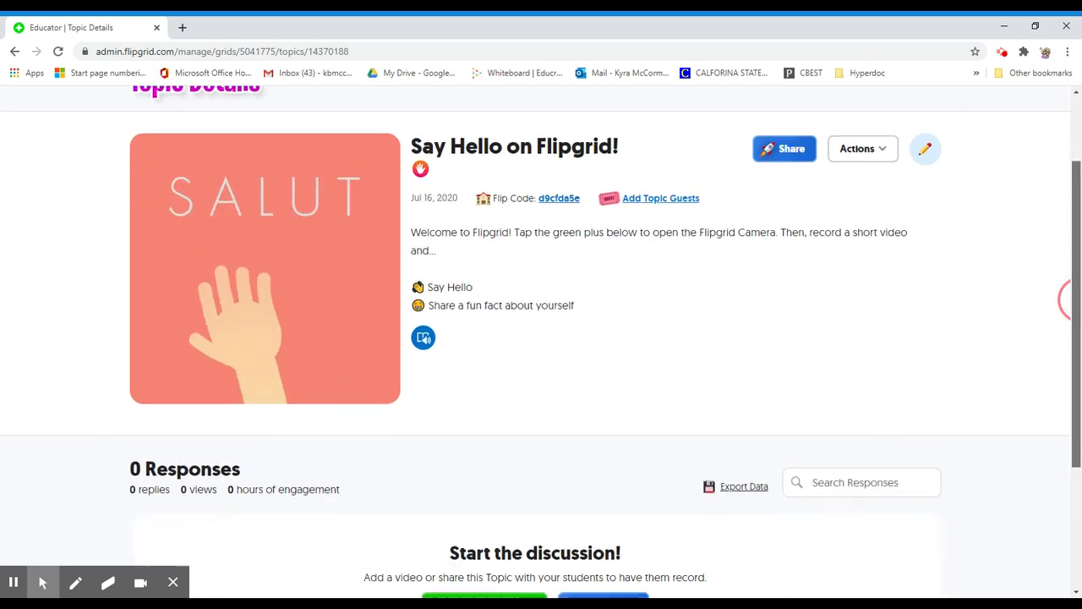
pyautogui.scroll(1, 1067, 299)
pyautogui.scroll(-1, 1067, 299)
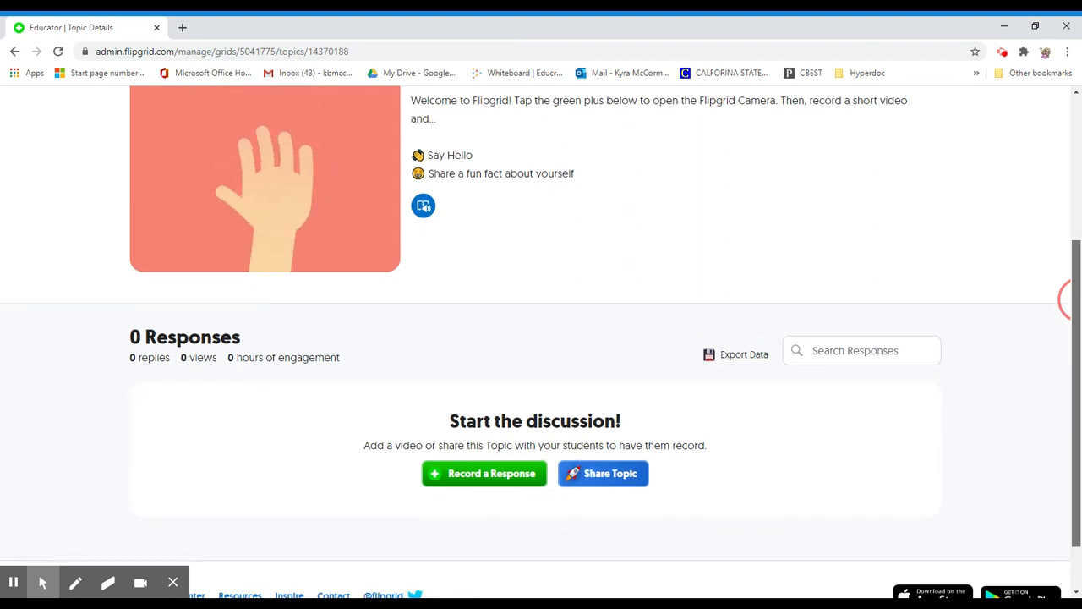
pyautogui.scroll(3, 1066, 299)
pyautogui.scroll(1, 1067, 300)
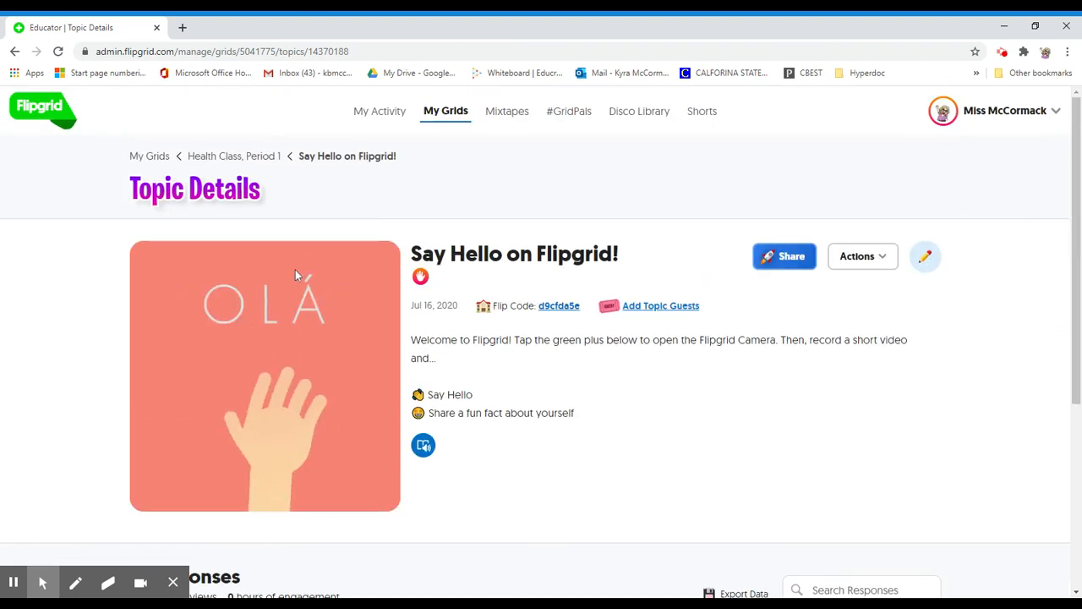
pyautogui.click(263, 161)
pyautogui.scroll(-2, 1067, 296)
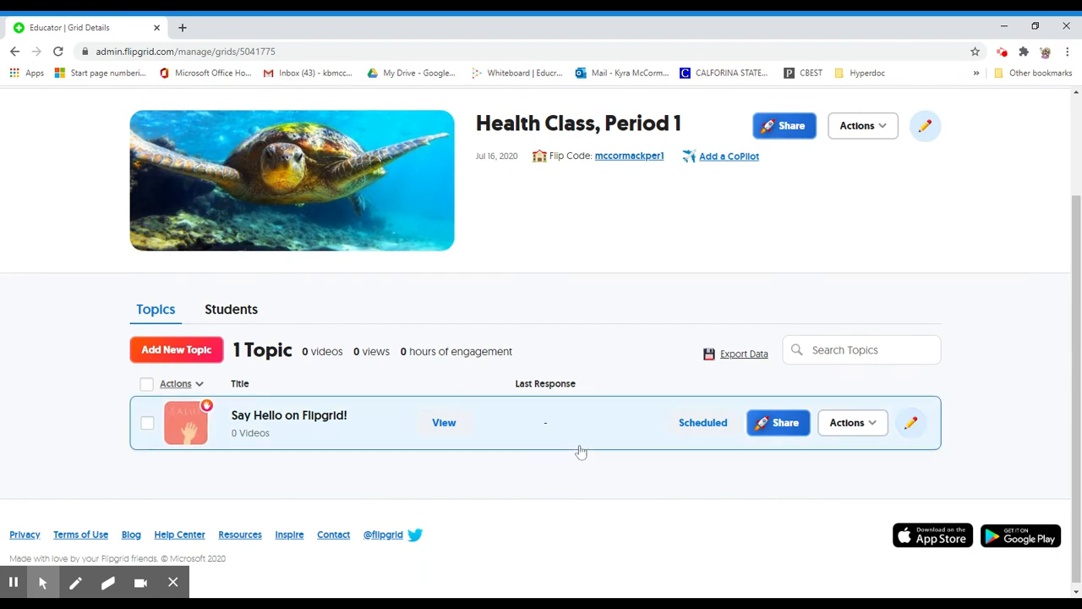
pyautogui.click(172, 353)
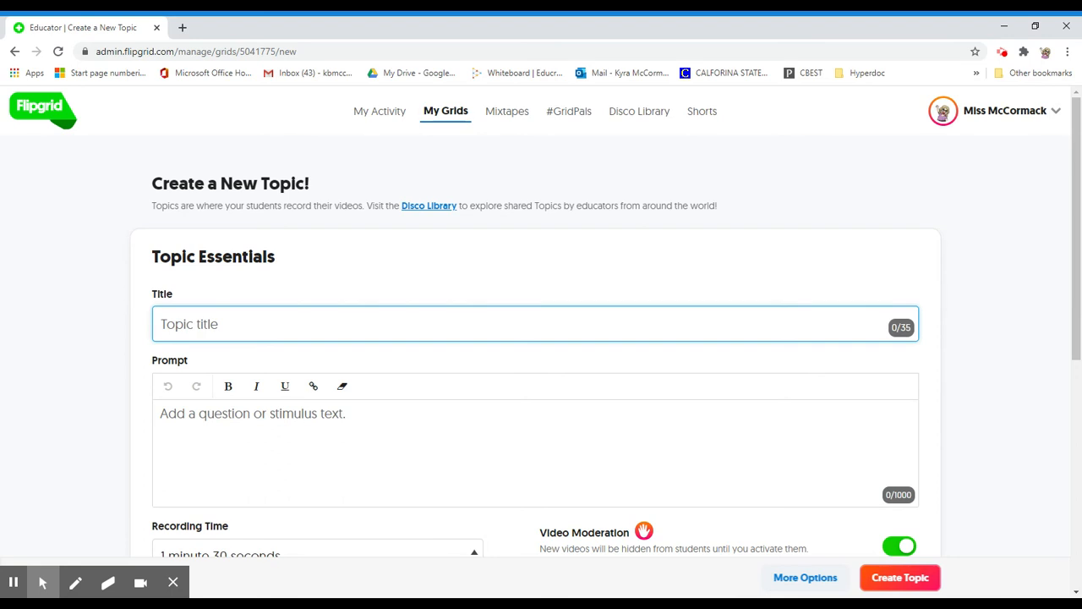
pyautogui.write('The Process of F')
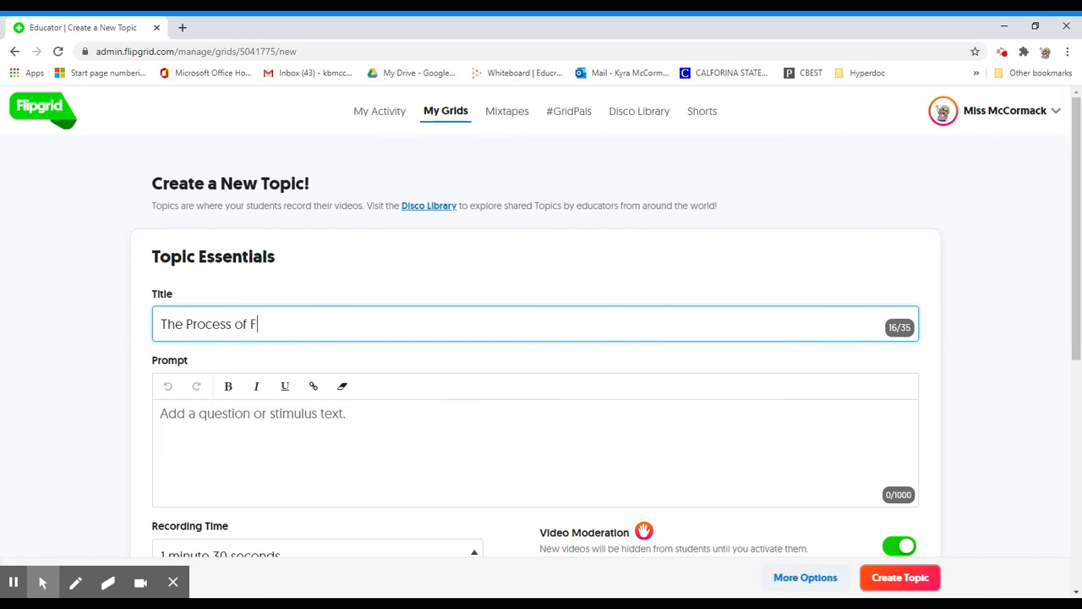
pyautogui.write('ertilization')
pyautogui.click(304, 421)
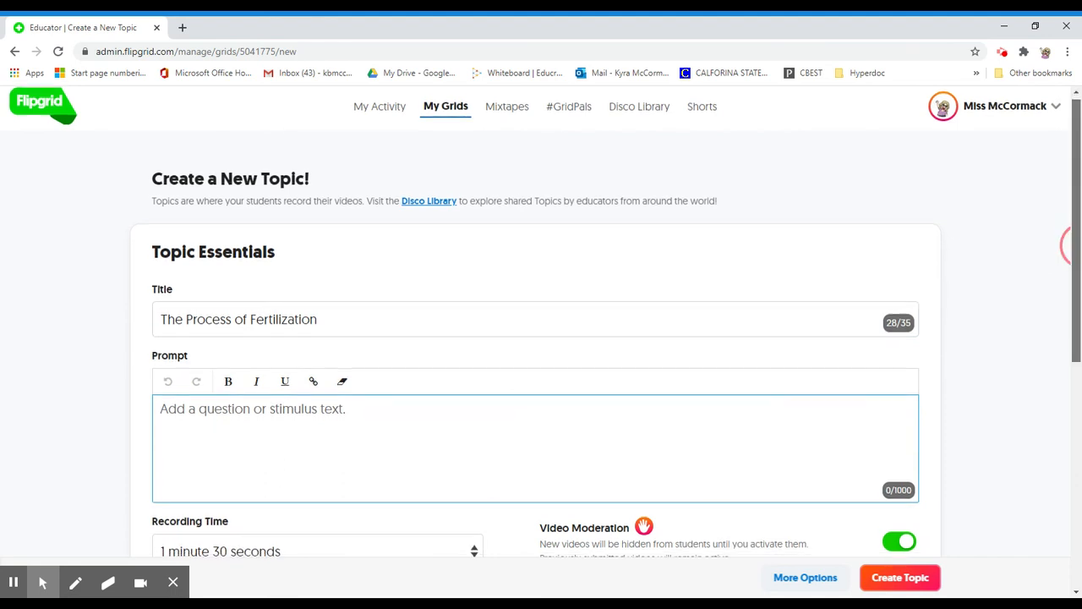
pyautogui.scroll(-2, 1070, 242)
pyautogui.moveTo(329, 193); pyautogui.dragTo(90, 200)
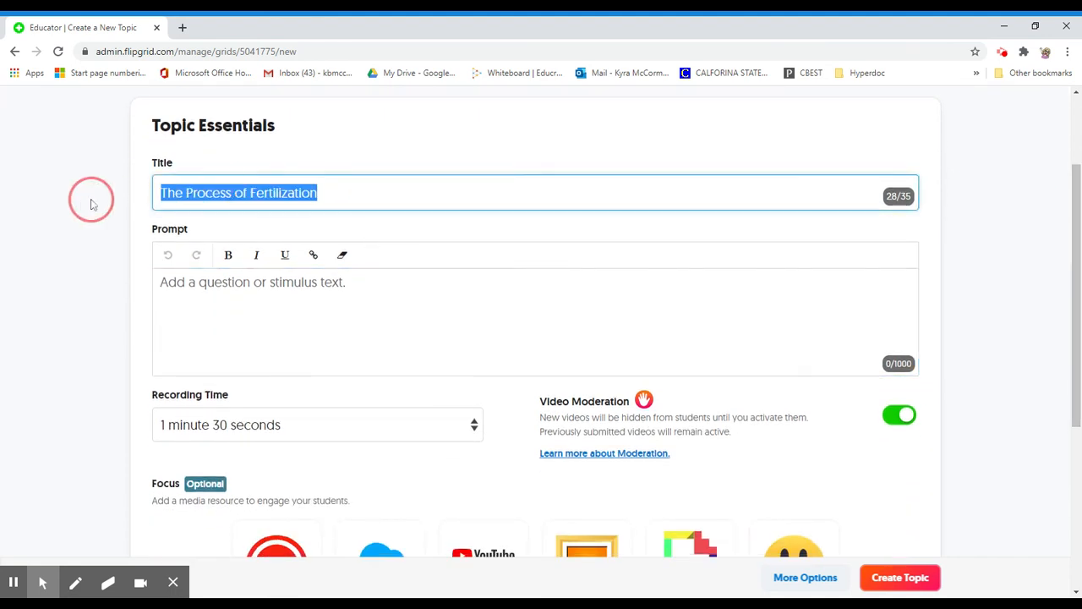
pyautogui.press('BackSpace')
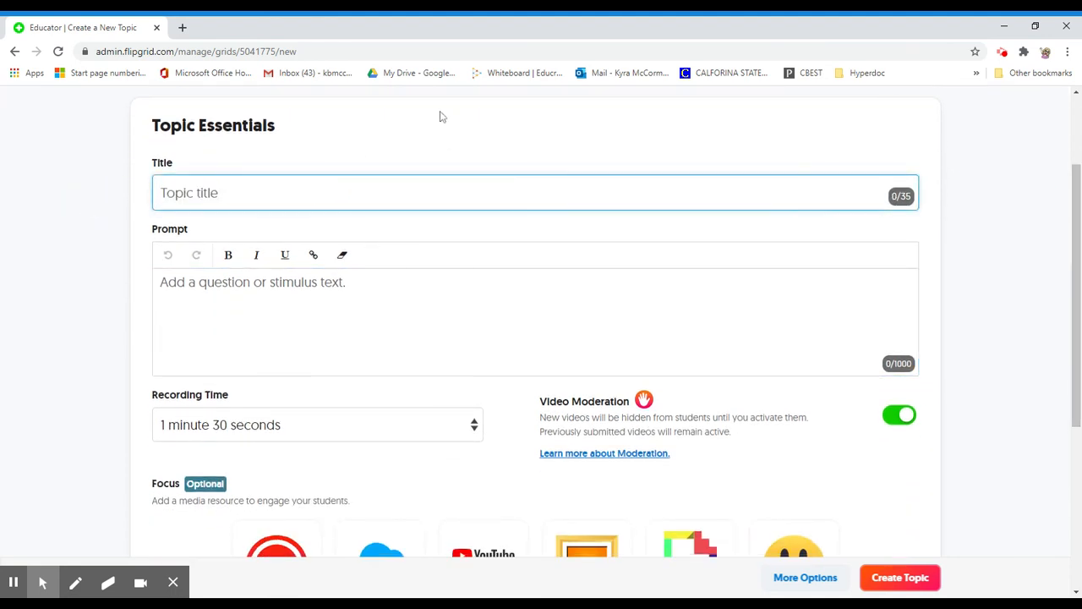
# Step: Title the topic "Nutrition" and begin its prompt with "1. How well do you follow nutritional guidelines?"
pyautogui.write('Nutrition')
pyautogui.click(292, 284)
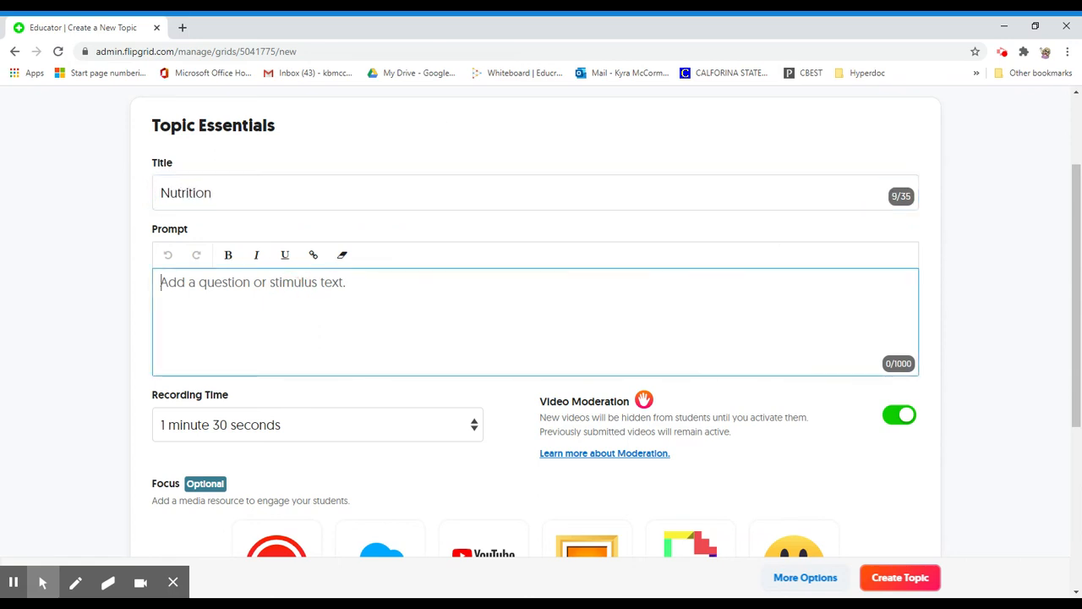
pyautogui.write('1.')
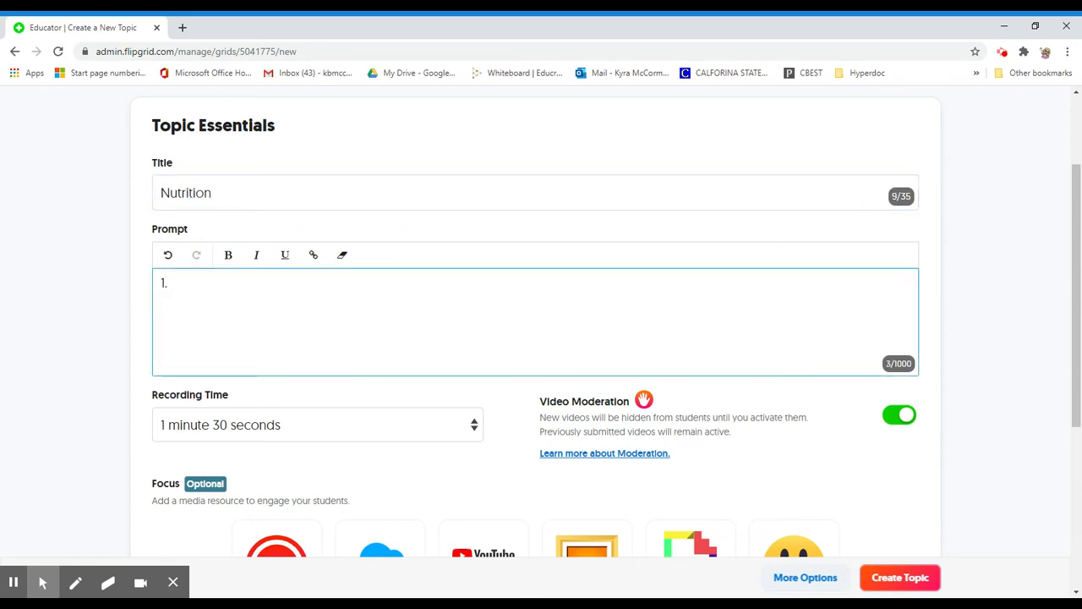
pyautogui.write(' How well do you fol')
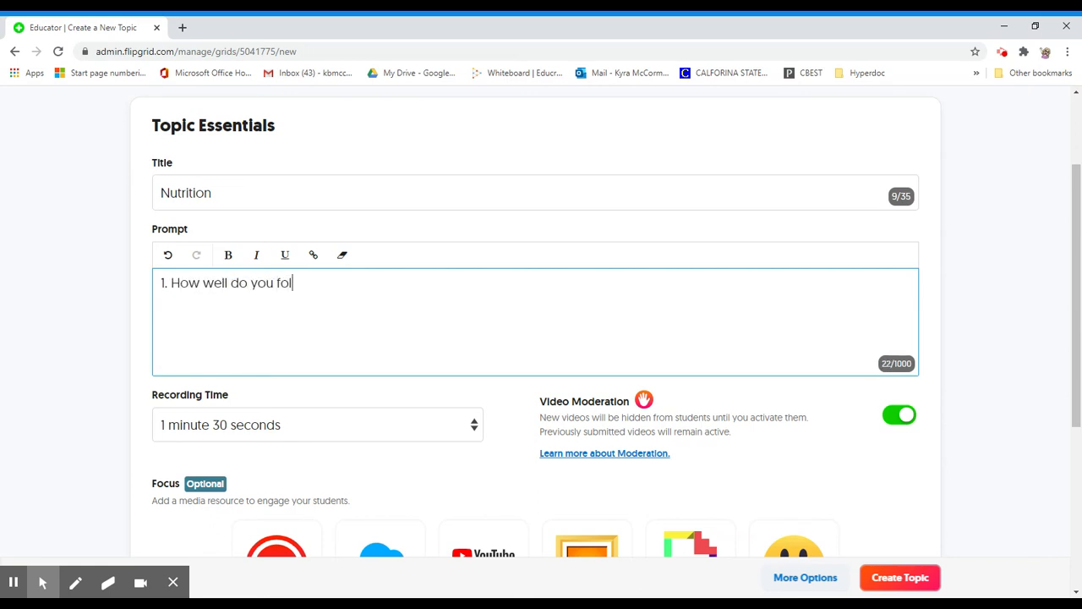
pyautogui.write('low nutritional guidelines?')
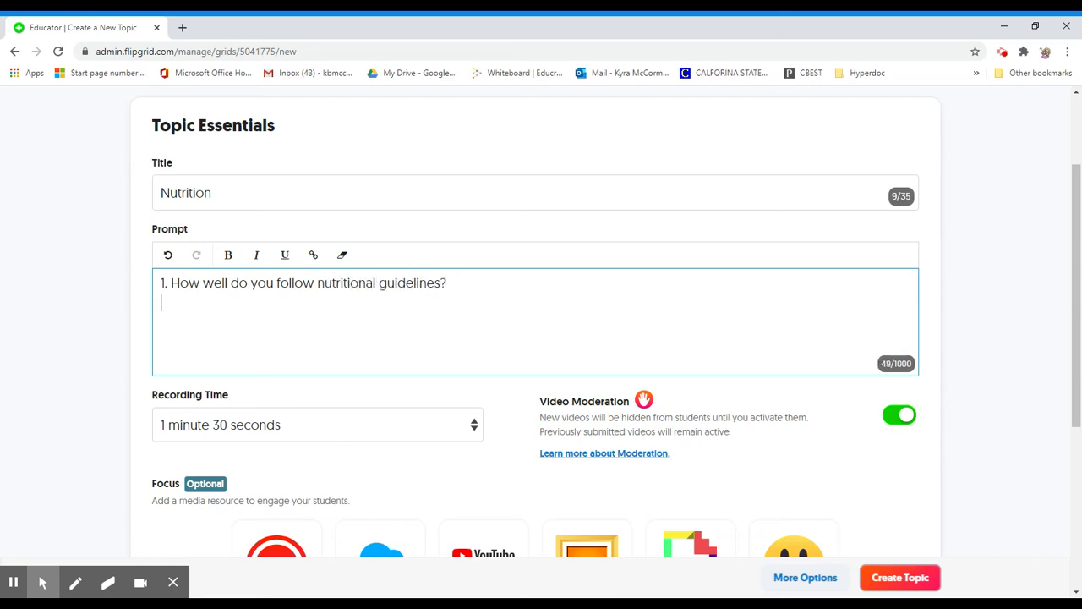
# Step: Add prompt questions "2. How can you improve your dietary habits?" and "3. What is your biggest challenge when it comes to your diet?"
pyautogui.write('2. How can you improve your dier')
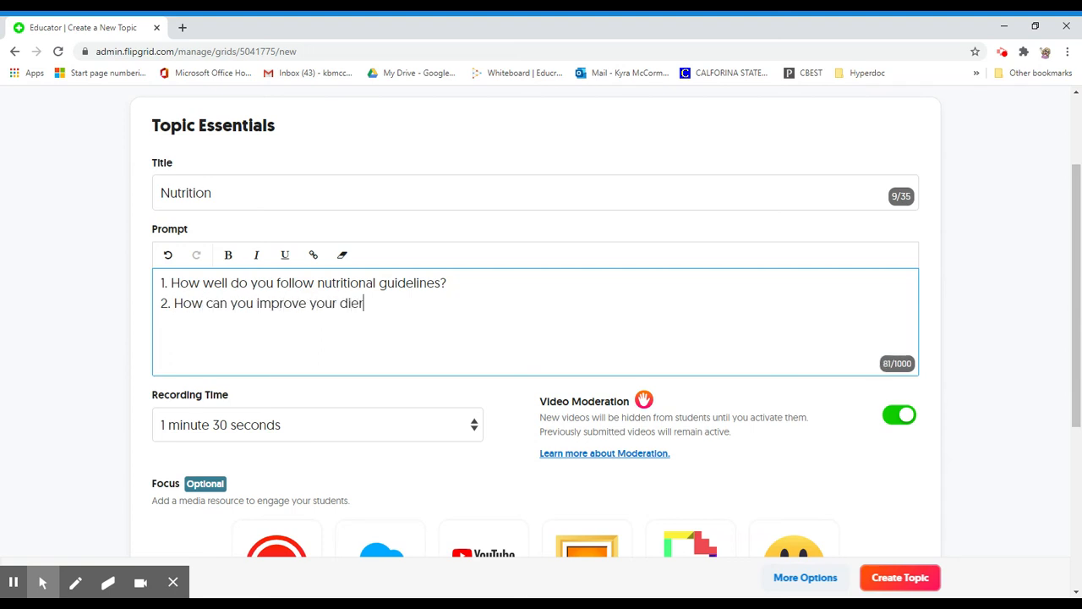
pyautogui.write('ary habits?')
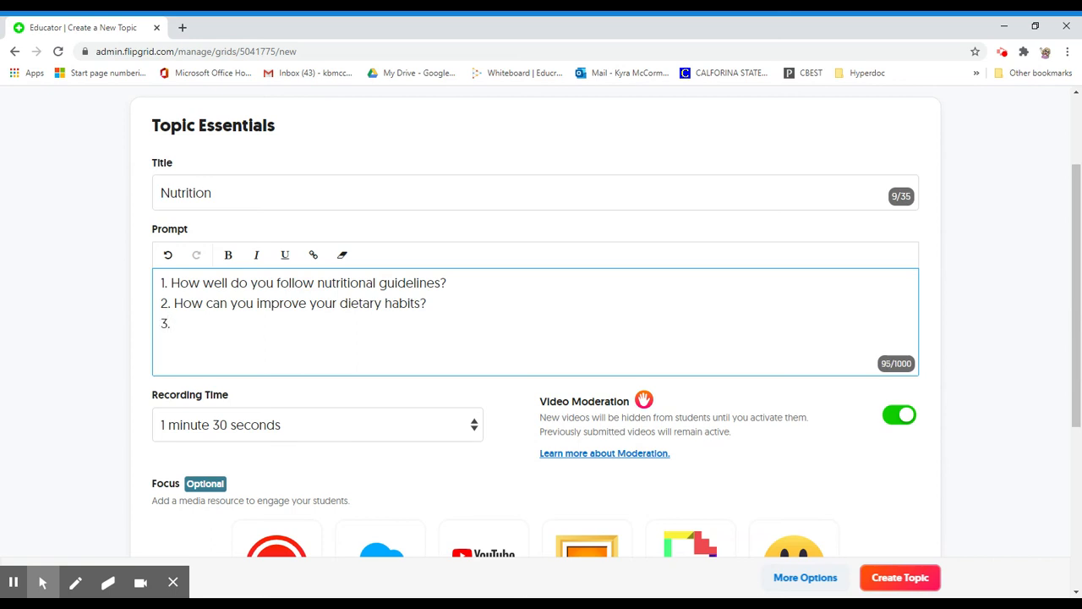
pyautogui.write('What is your biggest ch')
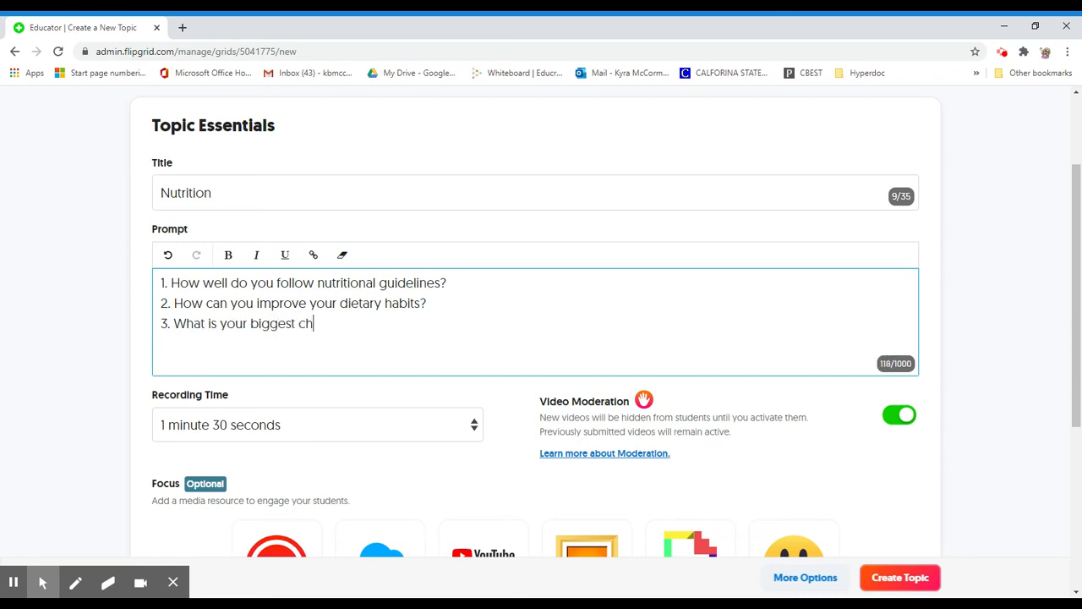
pyautogui.write('allenge when it')
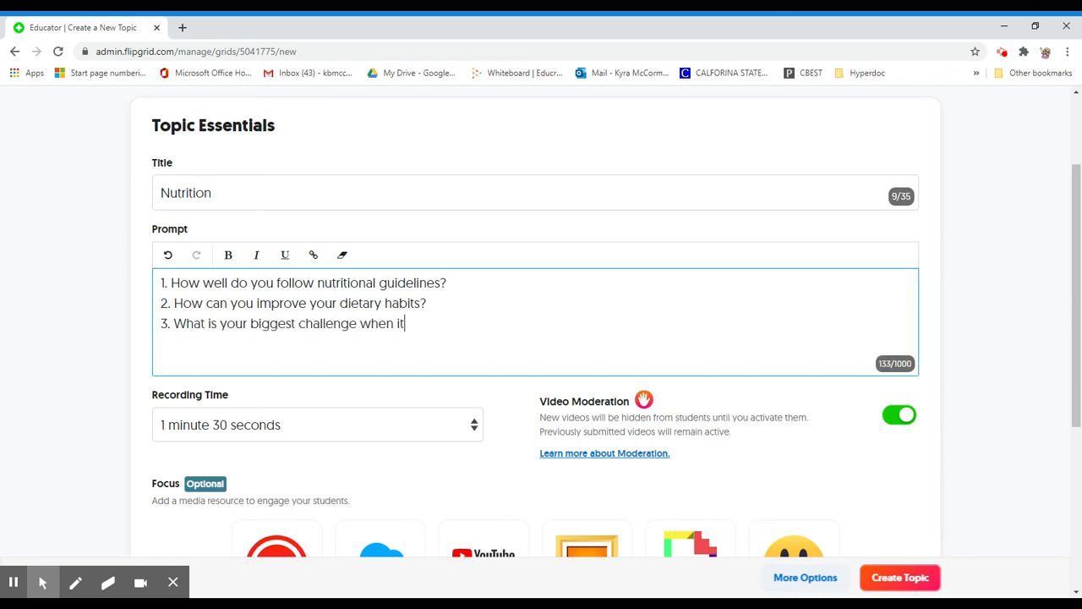
pyautogui.write(' comes to eating')
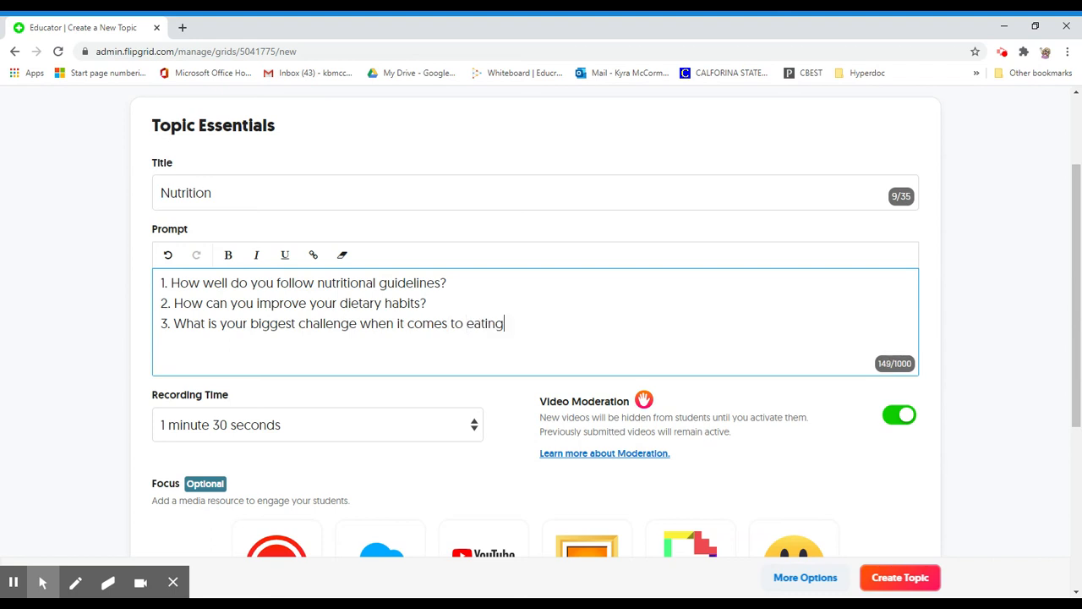
pyautogui.press('BackSpace')
pyautogui.press('BackSpace')
pyautogui.press('BackSpace')
pyautogui.press('BackSpace')
pyautogui.press('BackSpace')
pyautogui.press('BackSpace')
pyautogui.write('your diet?')
# Step: Insert the line "Pick 1 of the following to answer:" above the numbered questions, separated by a blank line
pyautogui.press('Return')
pyautogui.press('Return')
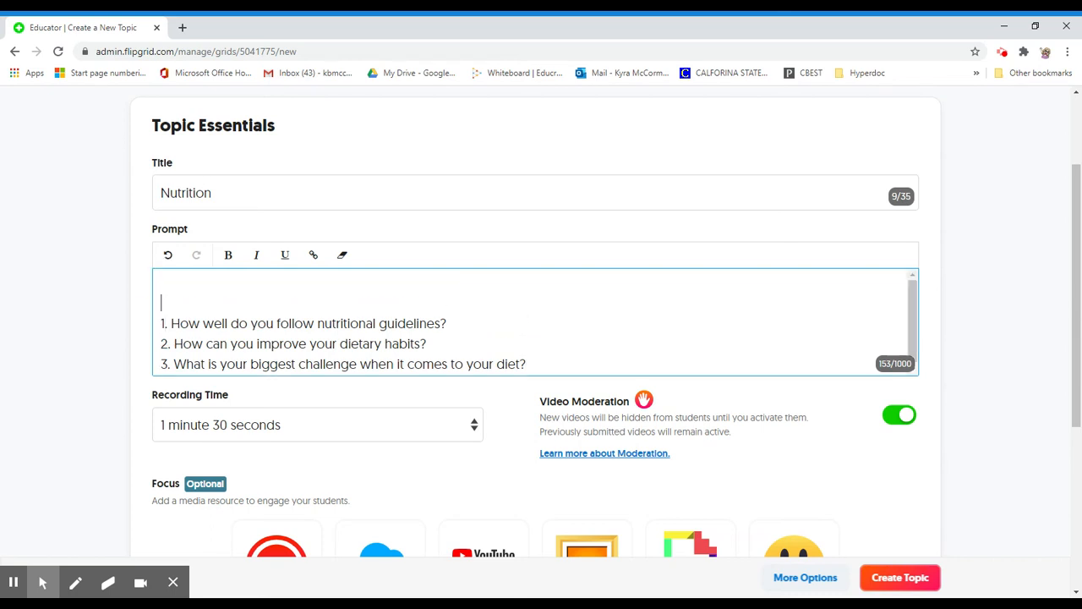
pyautogui.write('Pick 1 of the following ')
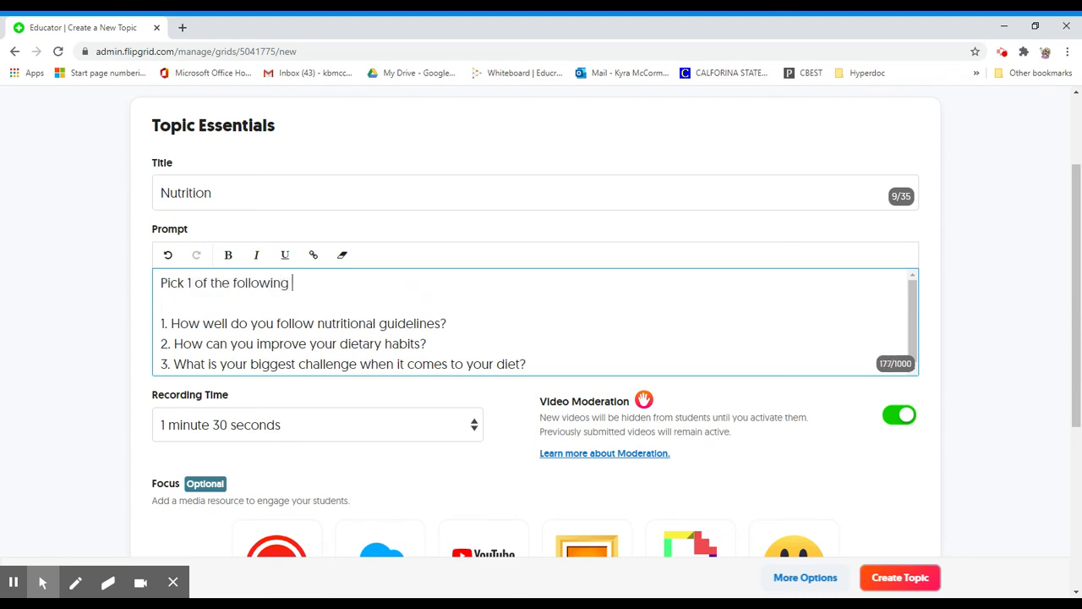
pyautogui.write('and answer it')
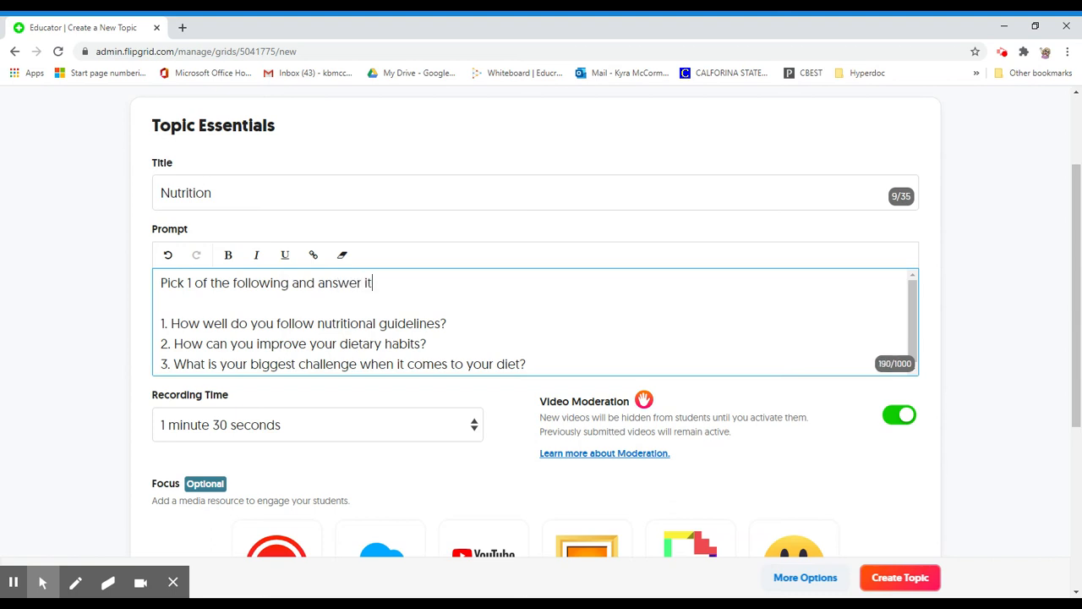
pyautogui.write(':')
pyautogui.press('BackSpace')
pyautogui.press('BackSpace')
pyautogui.press('BackSpace')
pyautogui.press('BackSpace')
pyautogui.press('BackSpace')
pyautogui.press('BackSpace')
pyautogui.press('BackSpace')
pyautogui.press('BackSpace')
pyautogui.press('BackSpace')
pyautogui.press('BackSpace')
pyautogui.press('BackSpace')
pyautogui.press('BackSpace')
pyautogui.press('BackSpace')
pyautogui.press('BackSpace')
pyautogui.write('ing to answer:')
# Step: Show the additional topic options and enter the topic tip "*Think back to the food pyramid!"
pyautogui.scroll(-2, 1014, 253)
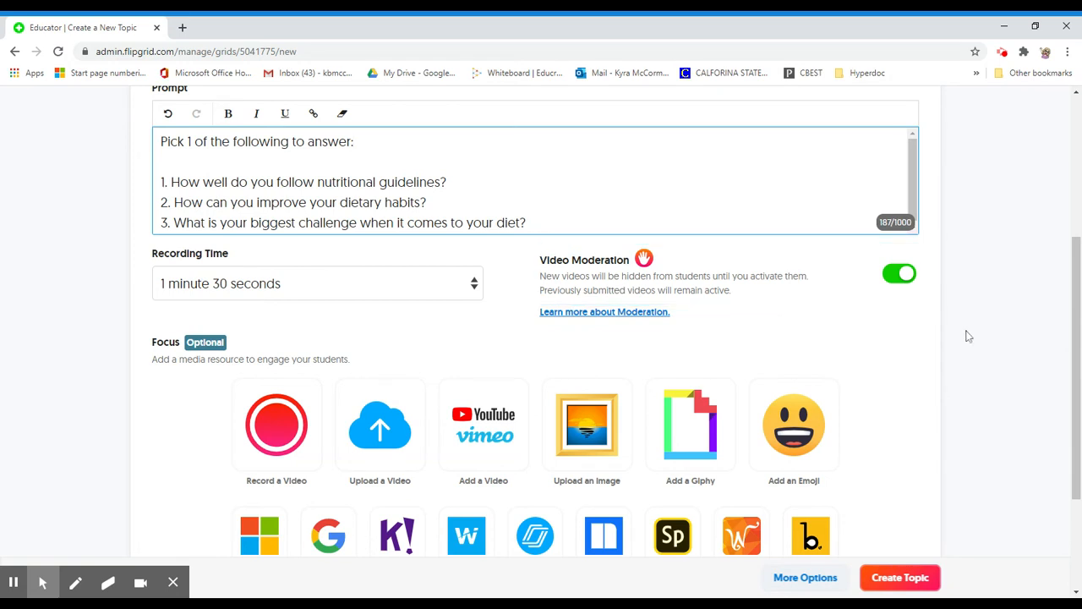
pyautogui.scroll(-2, 1075, 355)
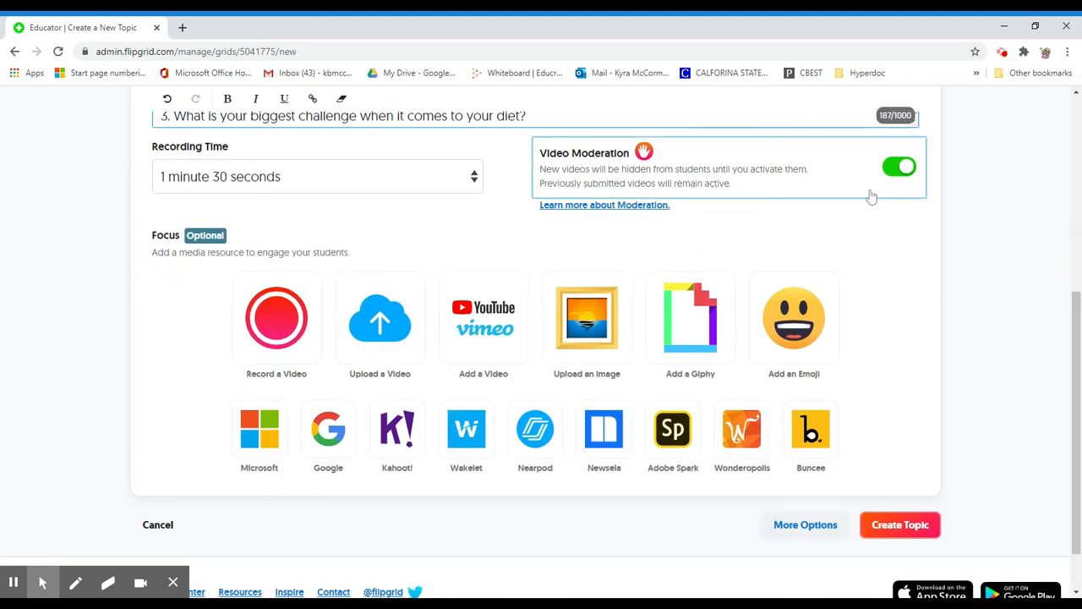
pyautogui.moveTo(1070, 415); pyautogui.dragTo(1070, 467)
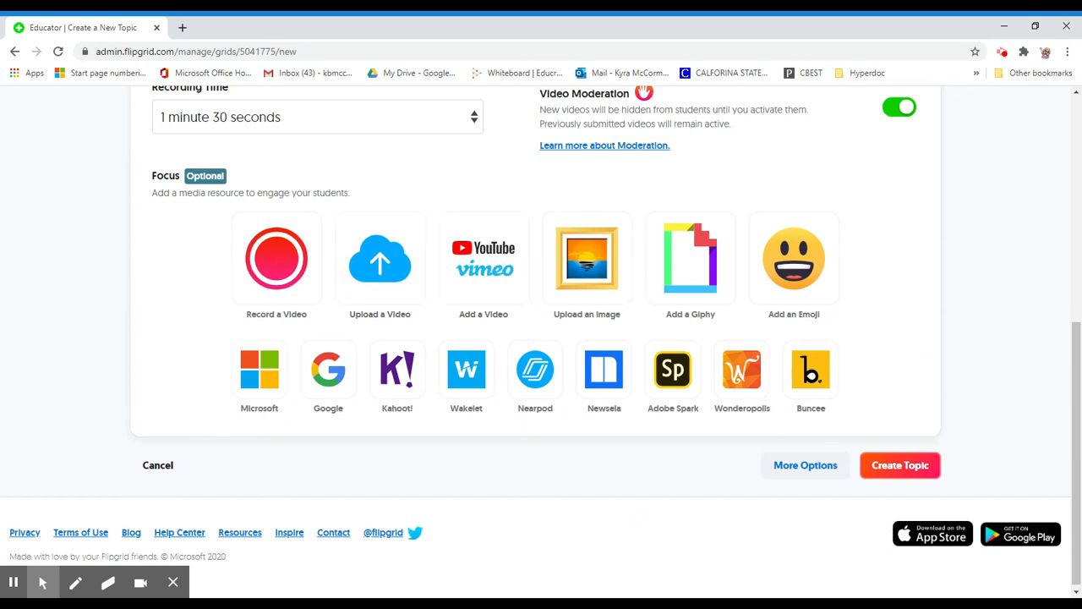
pyautogui.click(801, 467)
pyautogui.moveTo(1076, 219); pyautogui.dragTo(1076, 299)
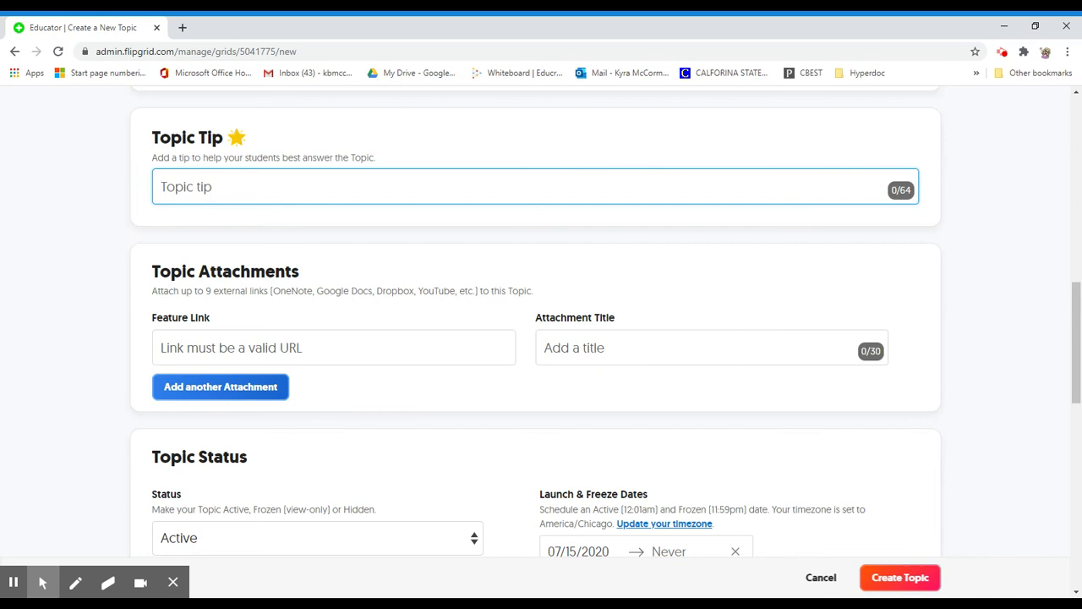
pyautogui.write('*Think back to the f')
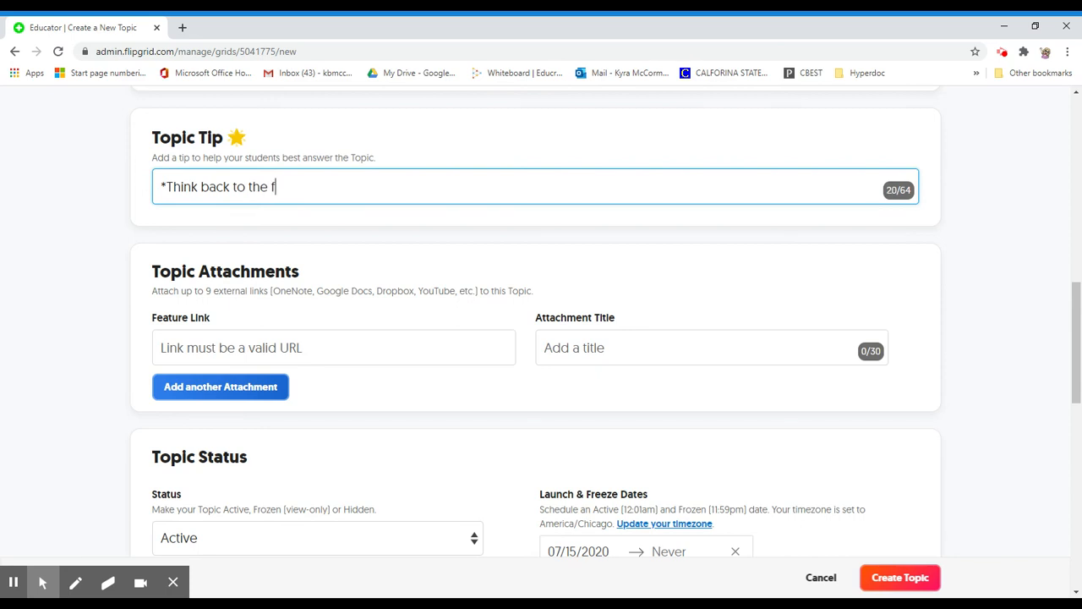
pyautogui.write('ood pyramid!')
# Step: Review the status, video feature and feedback settings, and create the Nutrition topic
pyautogui.moveTo(1076, 283); pyautogui.dragTo(1072, 369)
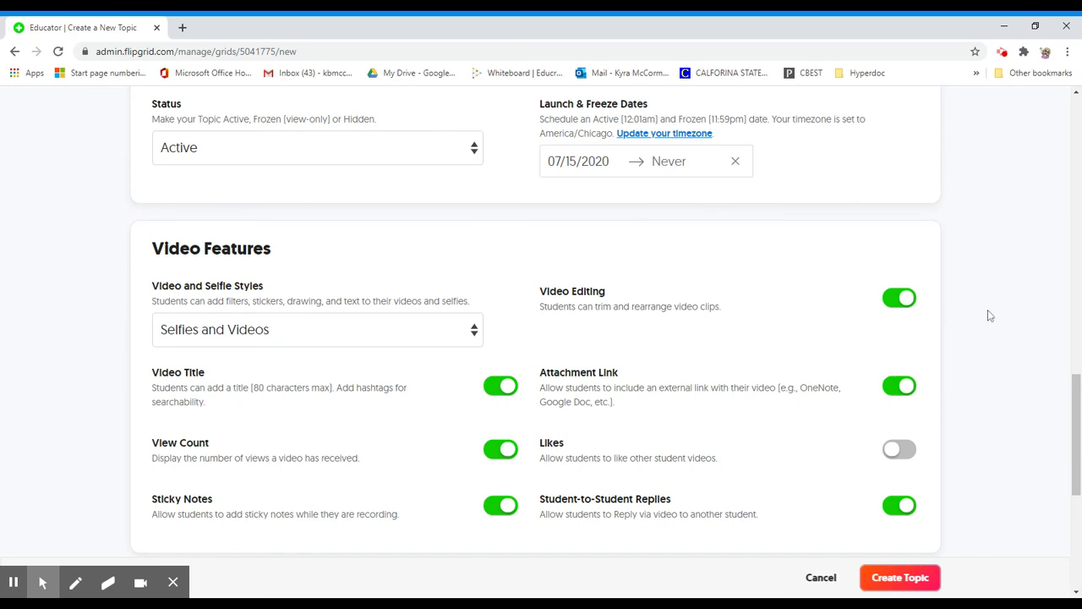
pyautogui.moveTo(1076, 473); pyautogui.dragTo(1077, 562)
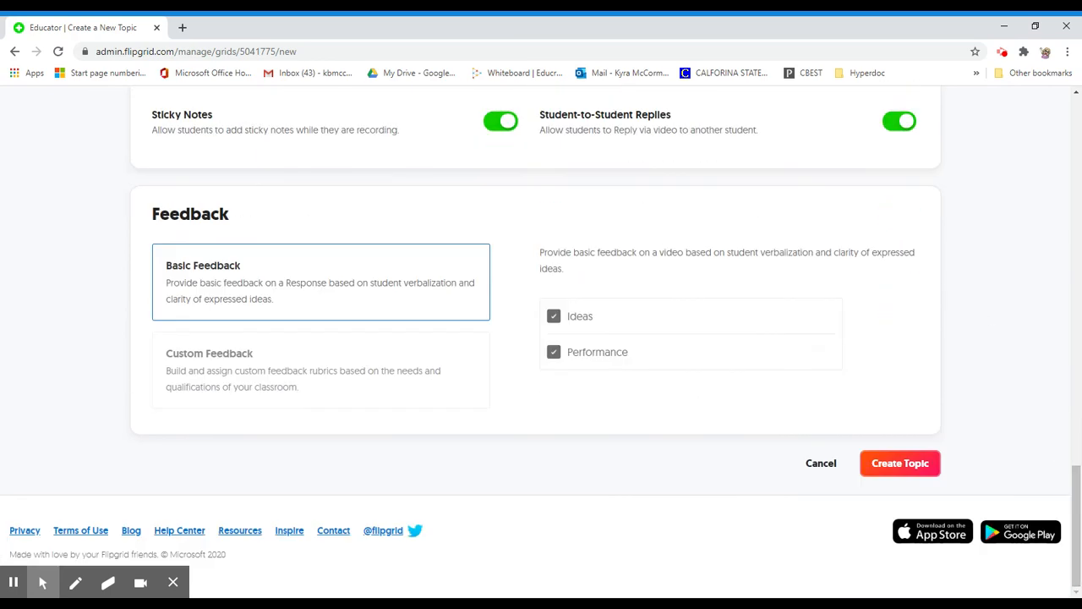
pyautogui.click(909, 463)
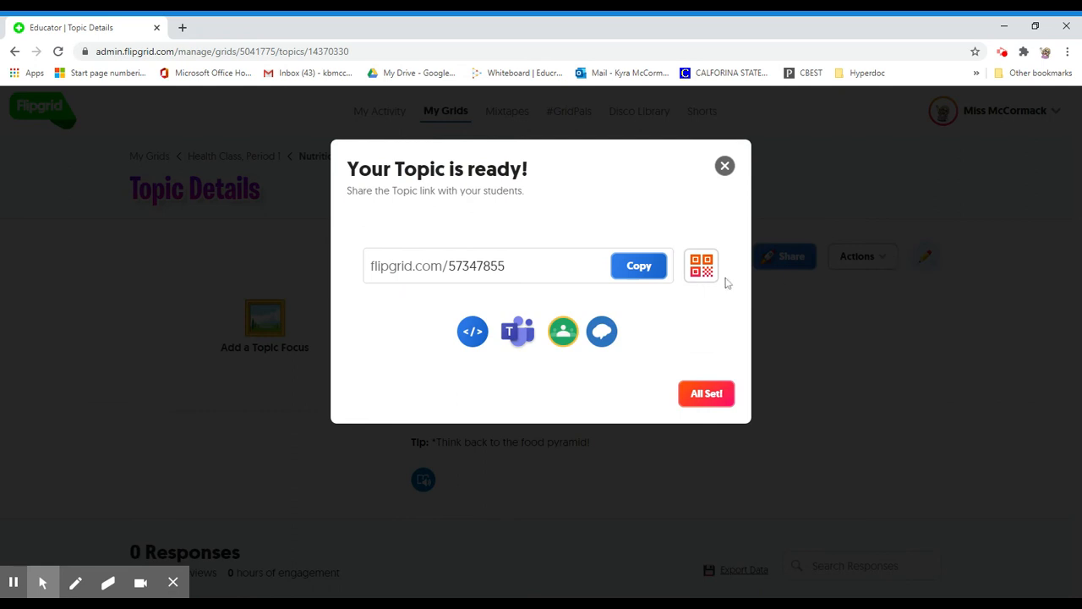
# Step: Copy the new topic's share link, view its QR code and close the sharing dialog
pyautogui.click(658, 269)
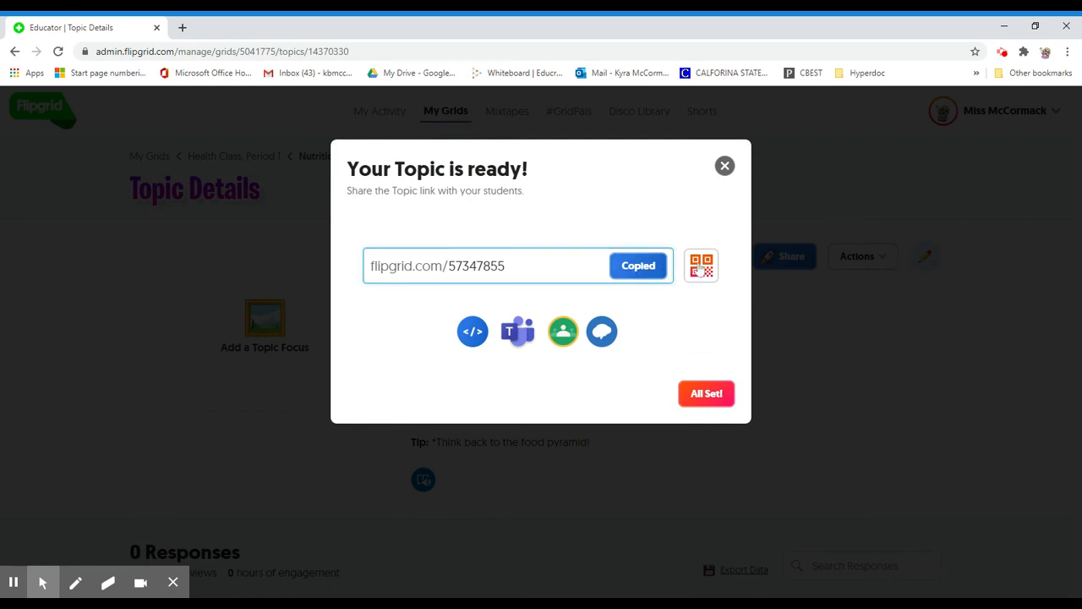
pyautogui.click(701, 266)
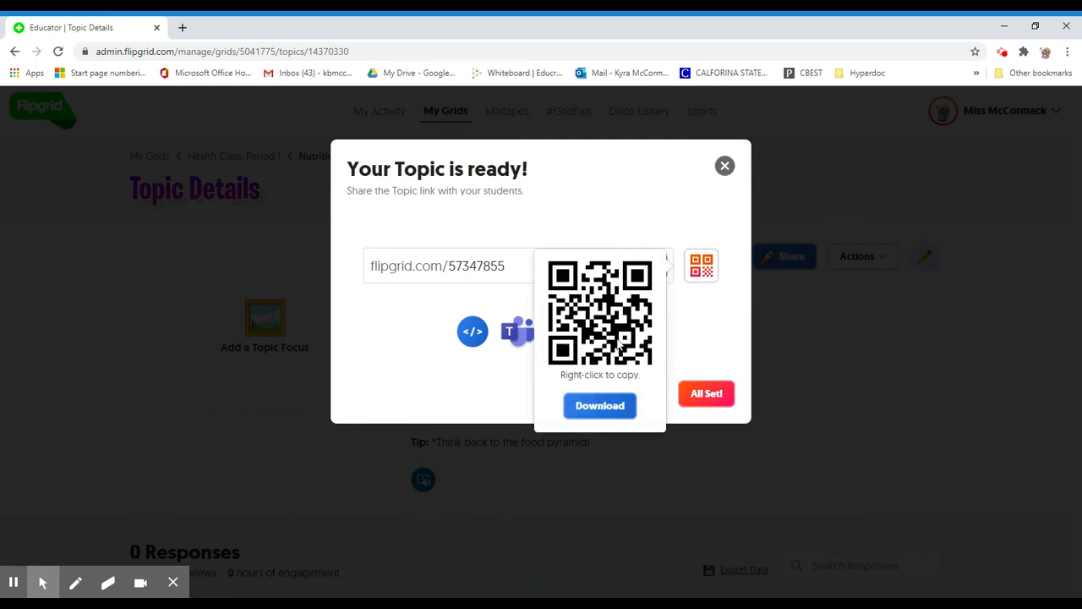
pyautogui.click(700, 274)
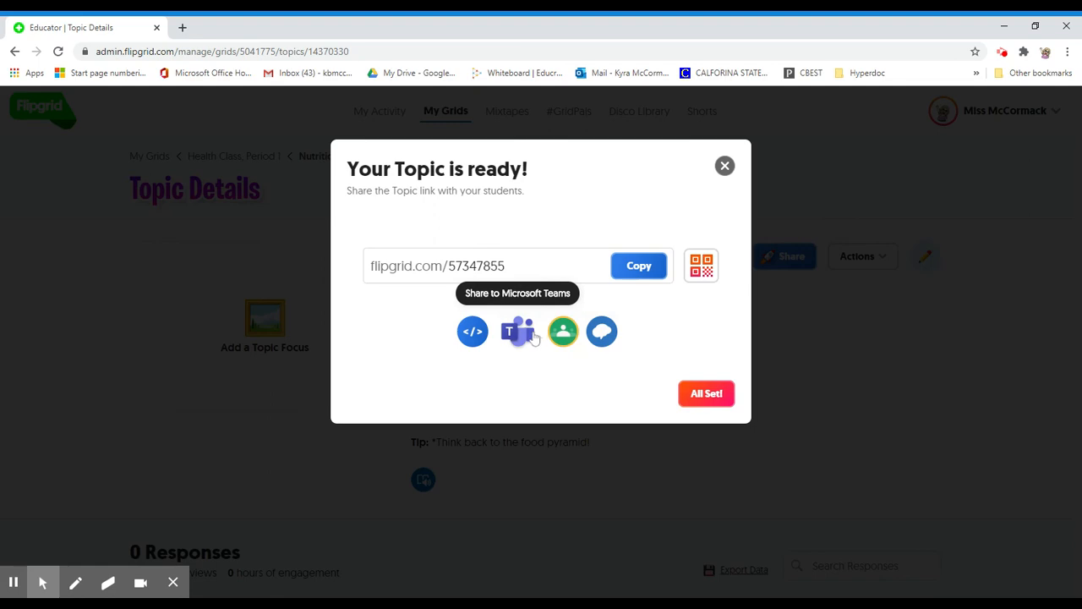
pyautogui.click(710, 396)
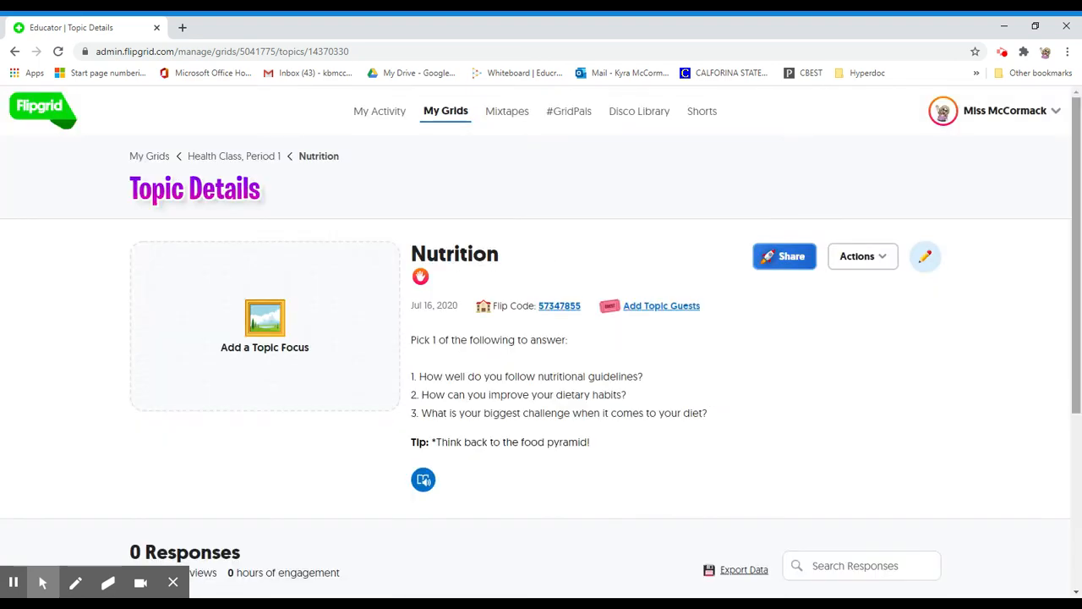
# Step: Examine the Nutrition topic's details page, including its prompt, tip, sharing options and responses area
pyautogui.moveTo(1075, 238); pyautogui.dragTo(1075, 306)
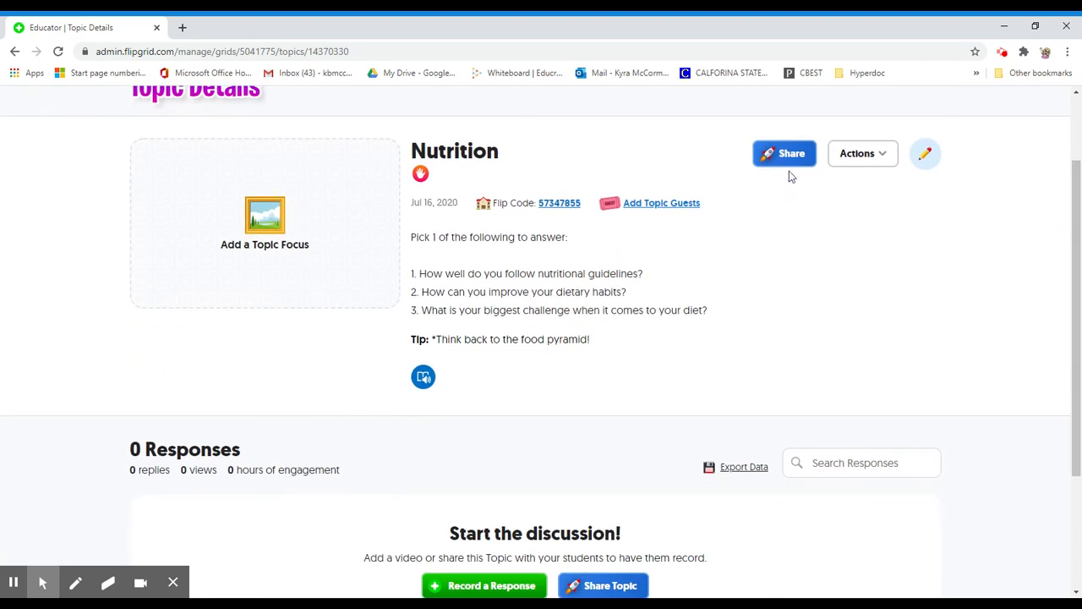
pyautogui.moveTo(1070, 296)
pyautogui.mouseDown()
pyautogui.moveTo(1078, 379)
pyautogui.moveTo(1066, 287)
pyautogui.mouseUp()
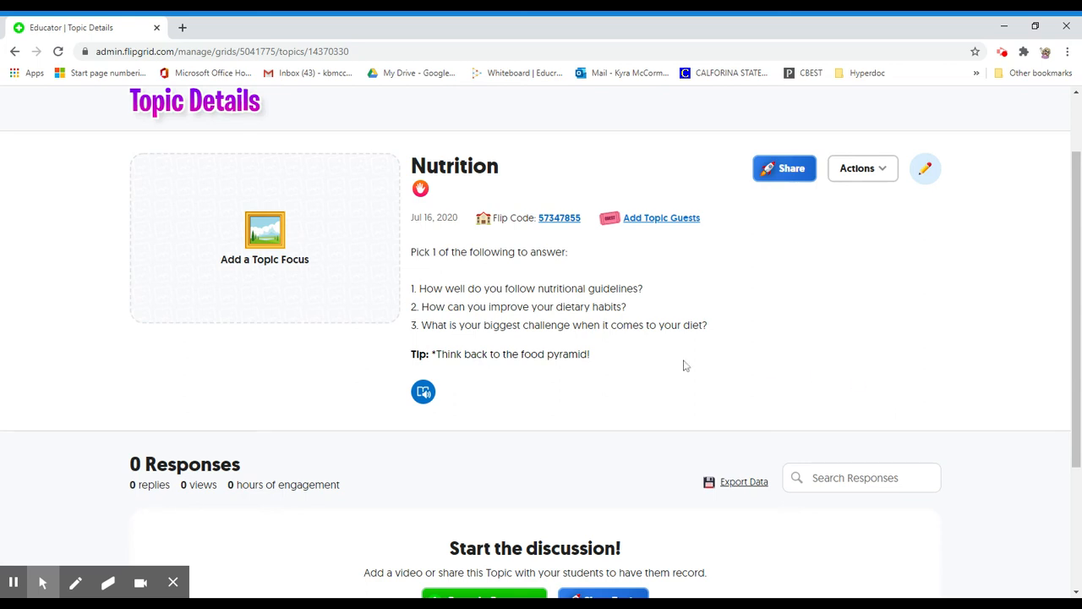
pyautogui.scroll(-2, 1075, 304)
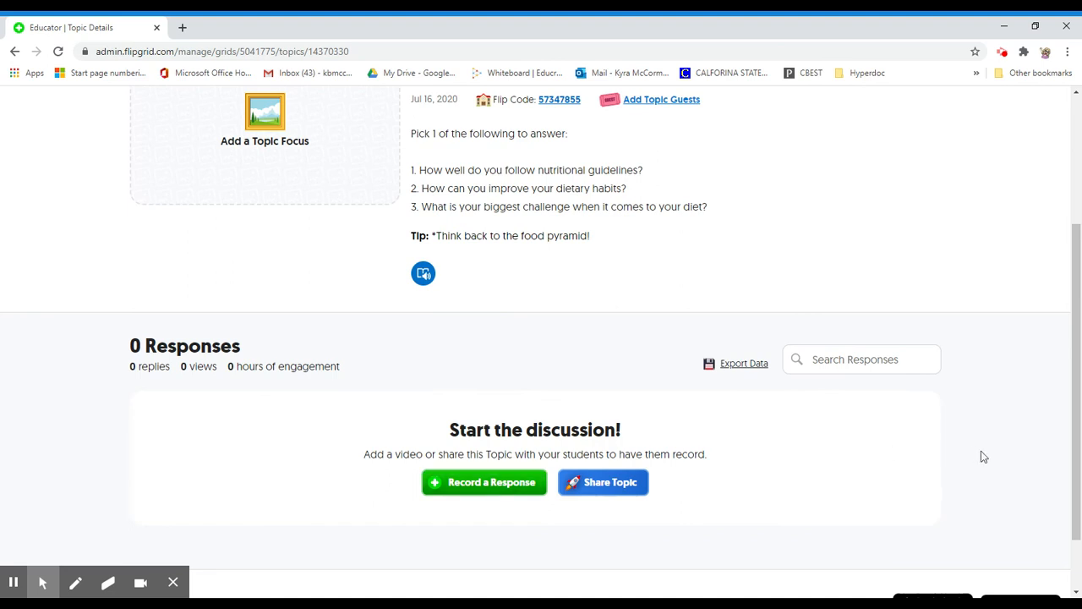
pyautogui.moveTo(1062, 374); pyautogui.dragTo(1078, 347)
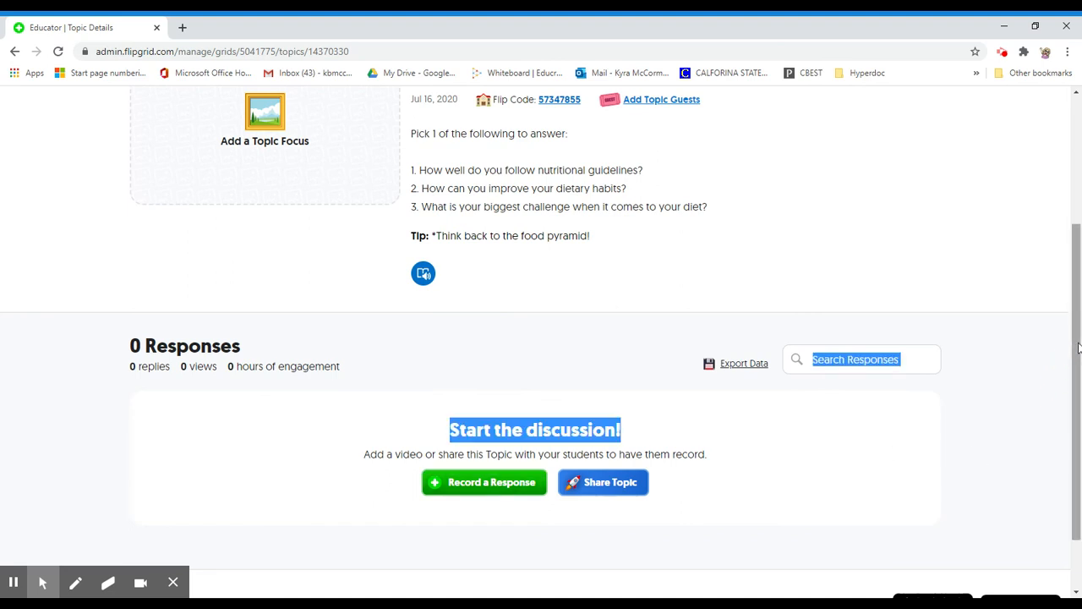
pyautogui.scroll(2, 1070, 326)
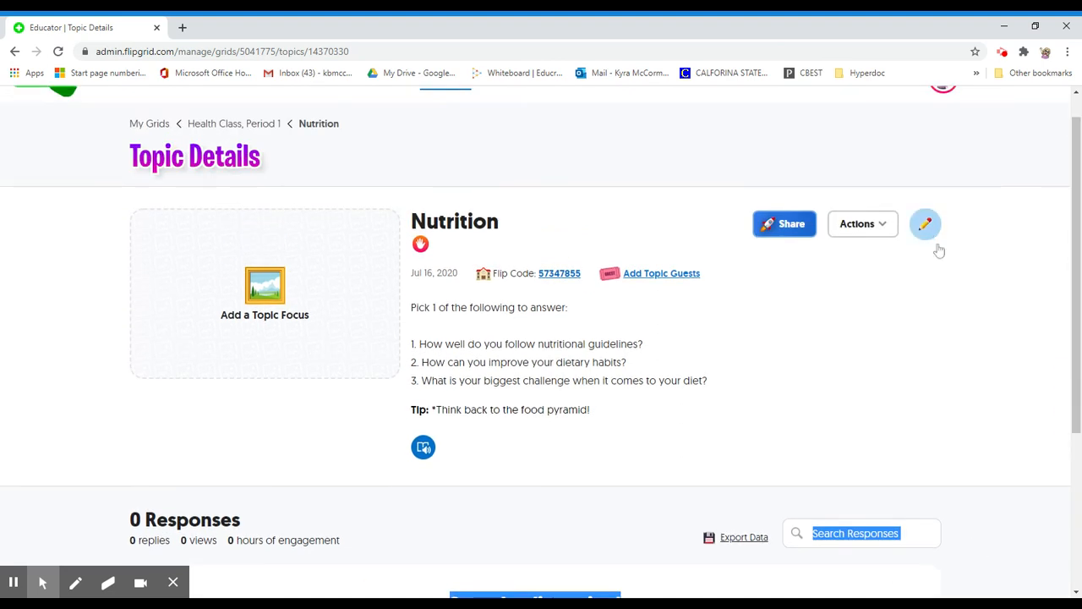
pyautogui.moveTo(1075, 213); pyautogui.dragTo(1072, 254)
pyautogui.click(878, 408)
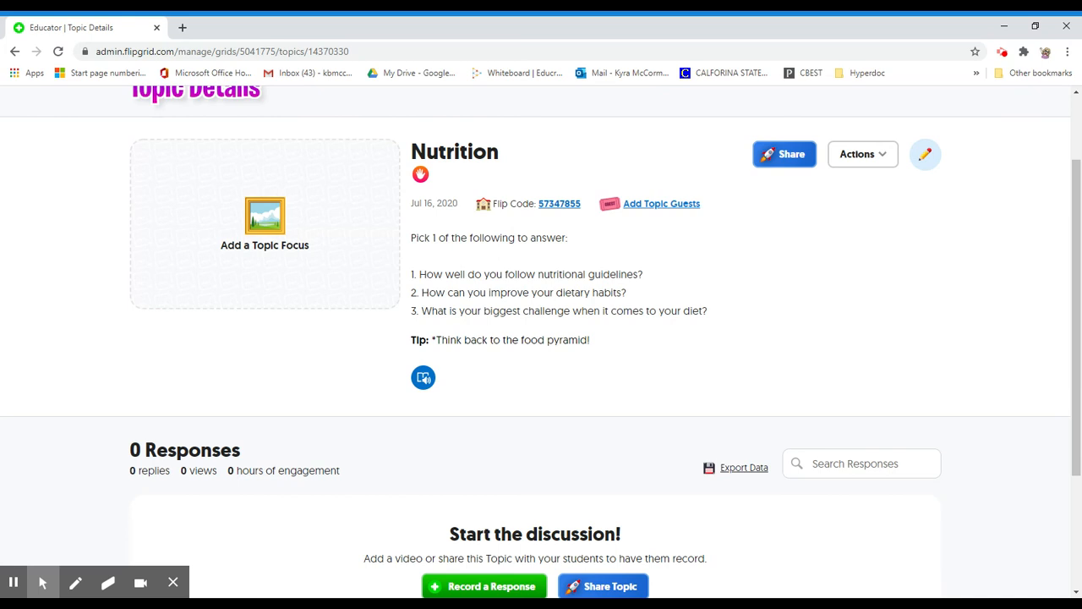
pyautogui.moveTo(1073, 408); pyautogui.dragTo(1070, 346)
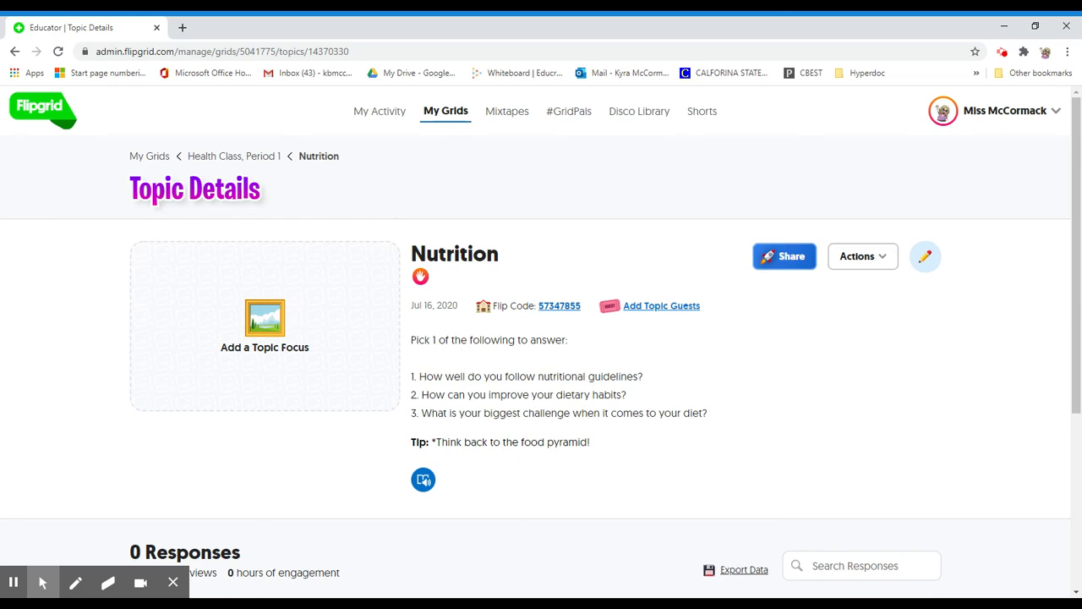
# Step: Look at the Mixtapes page, and filter the #GridPals directory by the Health/Physical Education subject
pyautogui.click(507, 111)
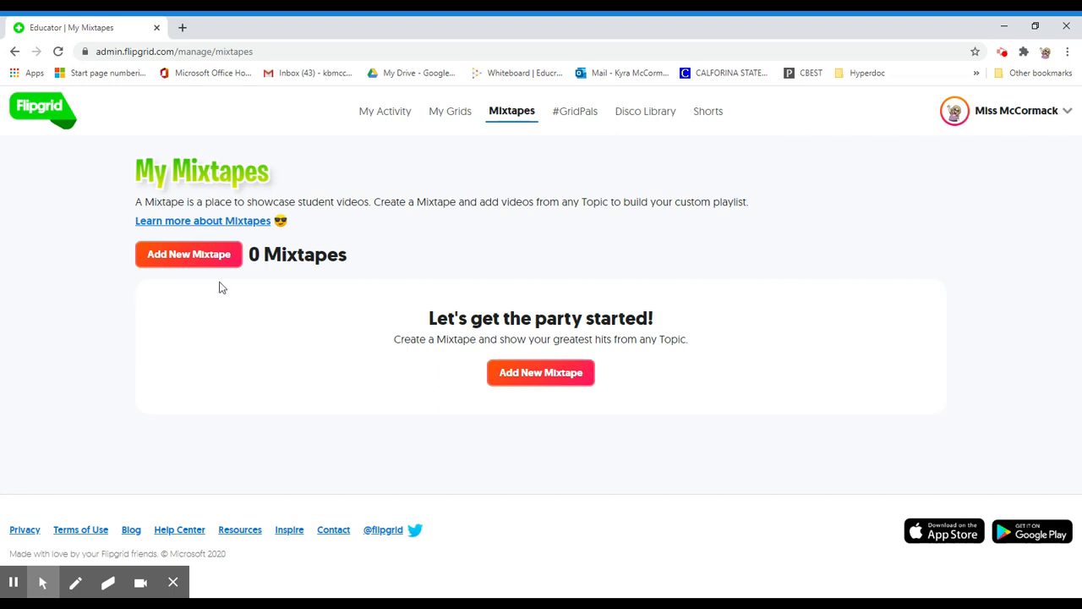
pyautogui.click(580, 115)
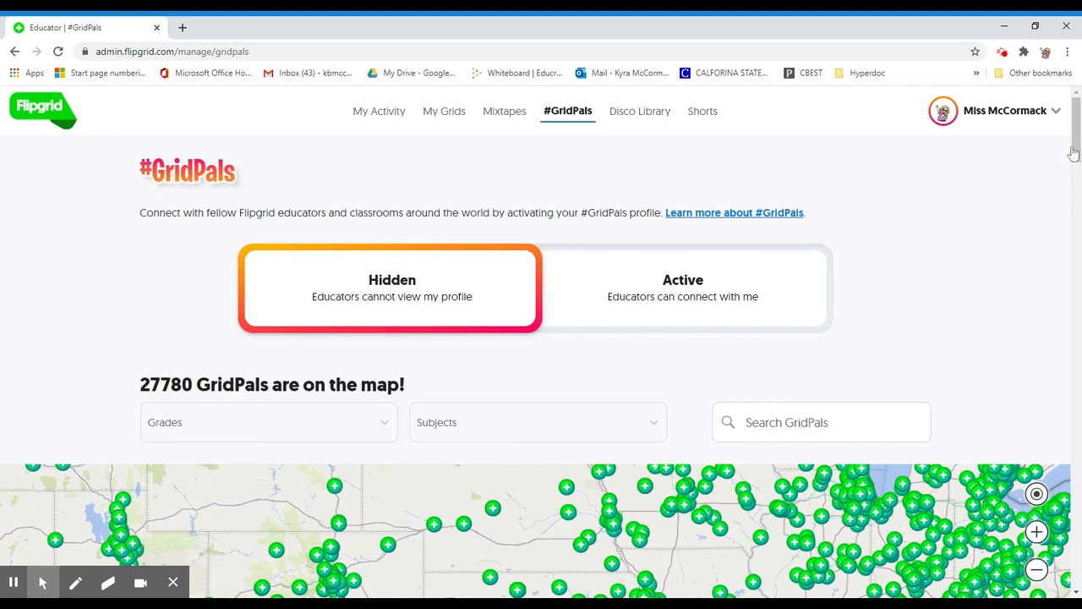
pyautogui.moveTo(1075, 152); pyautogui.dragTo(1075, 175)
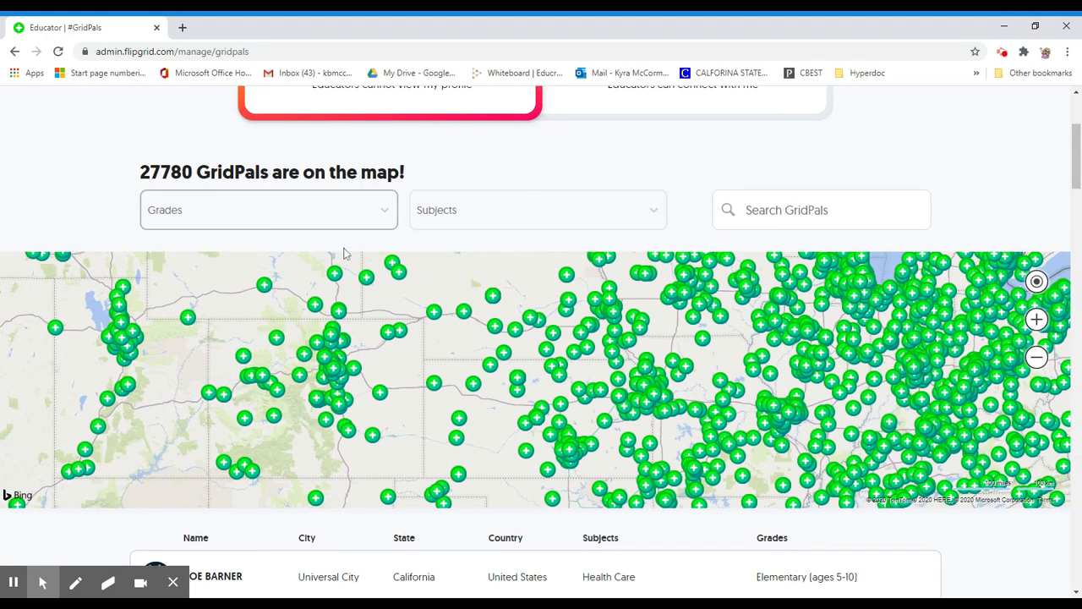
pyautogui.click(512, 219)
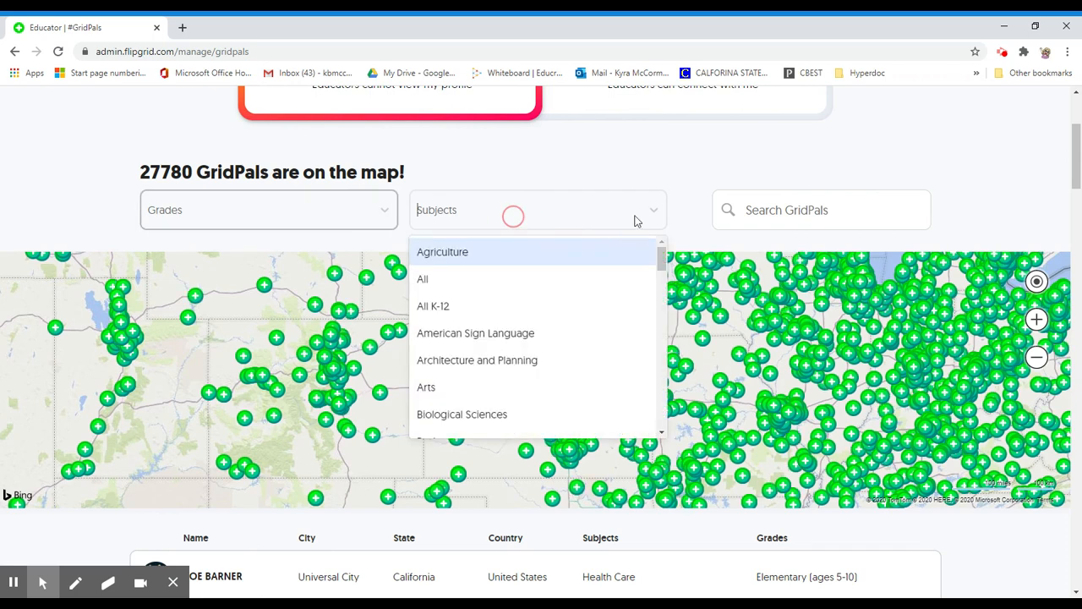
pyautogui.moveTo(665, 254); pyautogui.dragTo(662, 316)
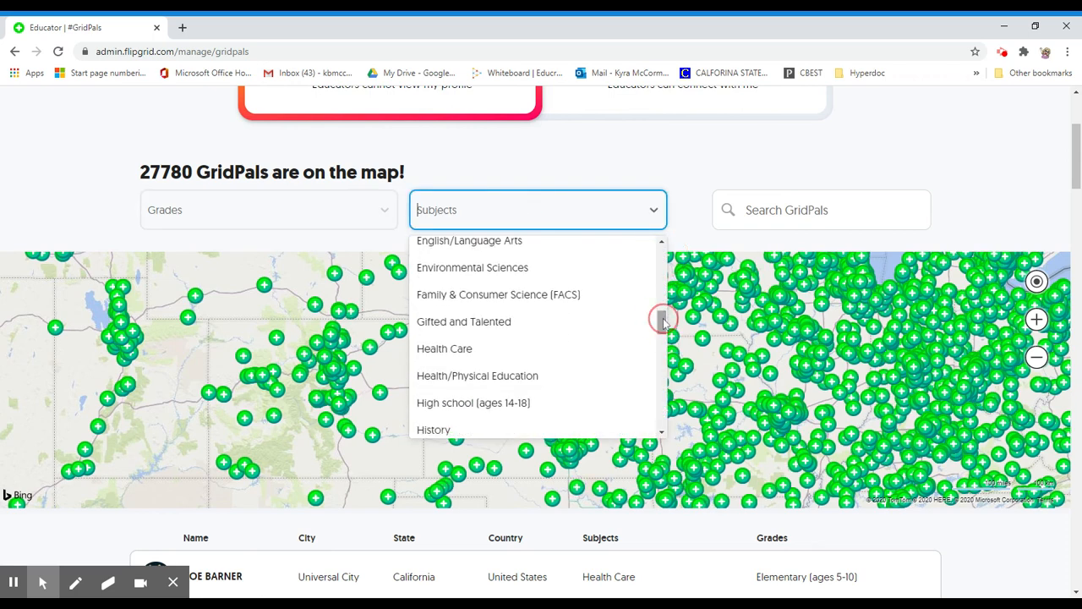
pyautogui.click(581, 383)
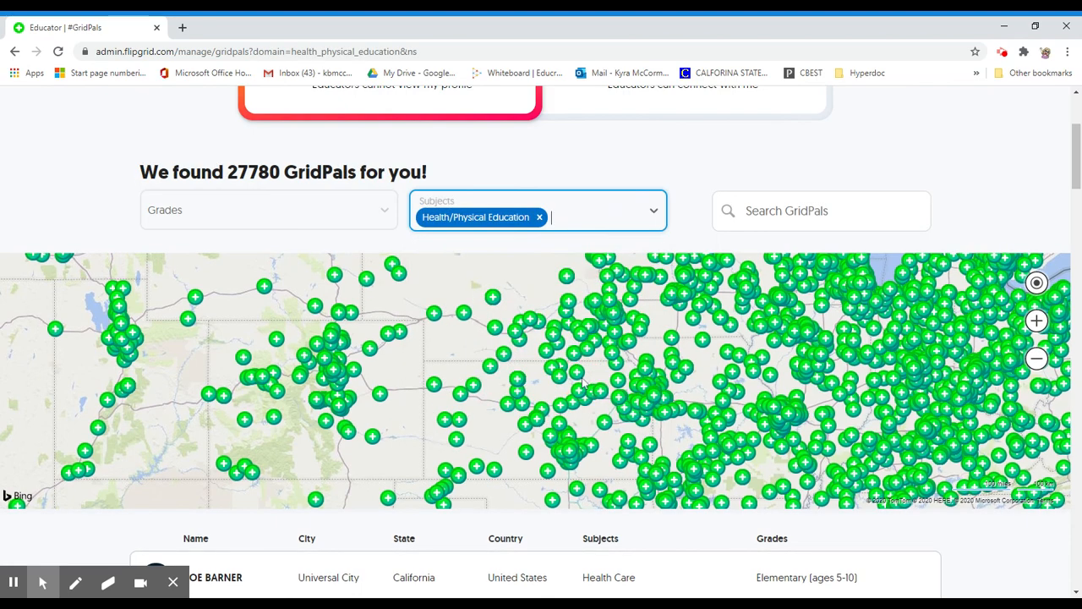
# Step: Start activating the #GridPals profile, set its GridPals location to California, United States, and continue to the contact settings
pyautogui.scroll(3, 582, 382)
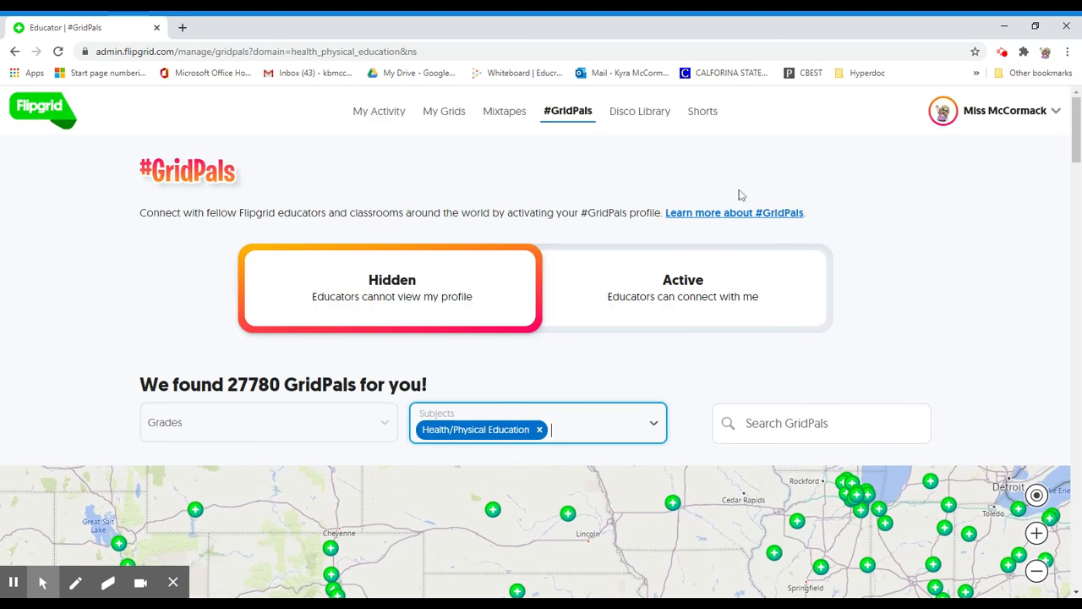
pyautogui.click(640, 287)
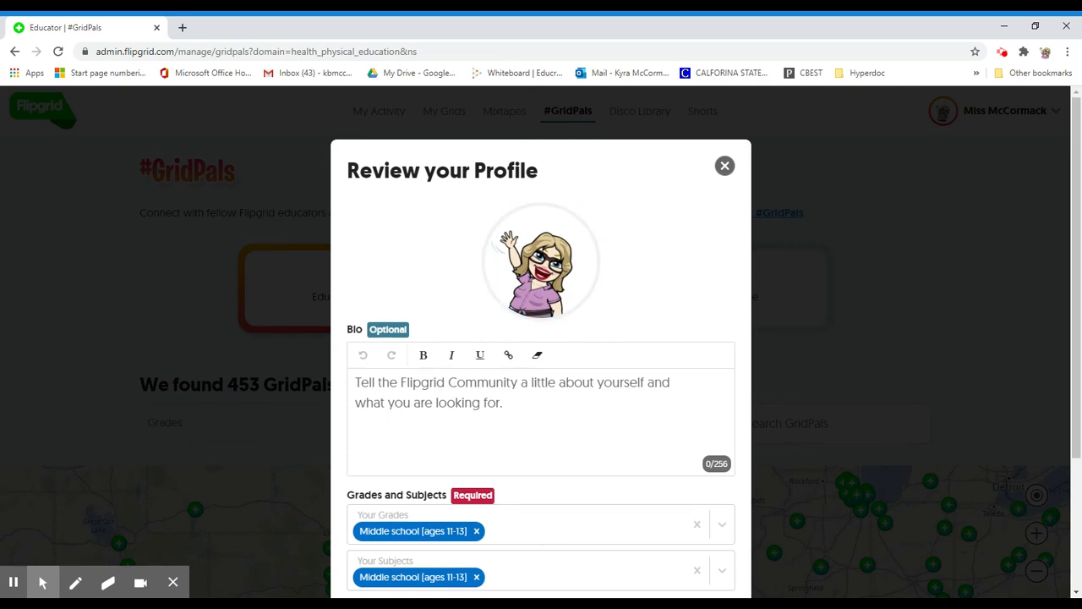
pyautogui.moveTo(1075, 281); pyautogui.dragTo(1079, 397)
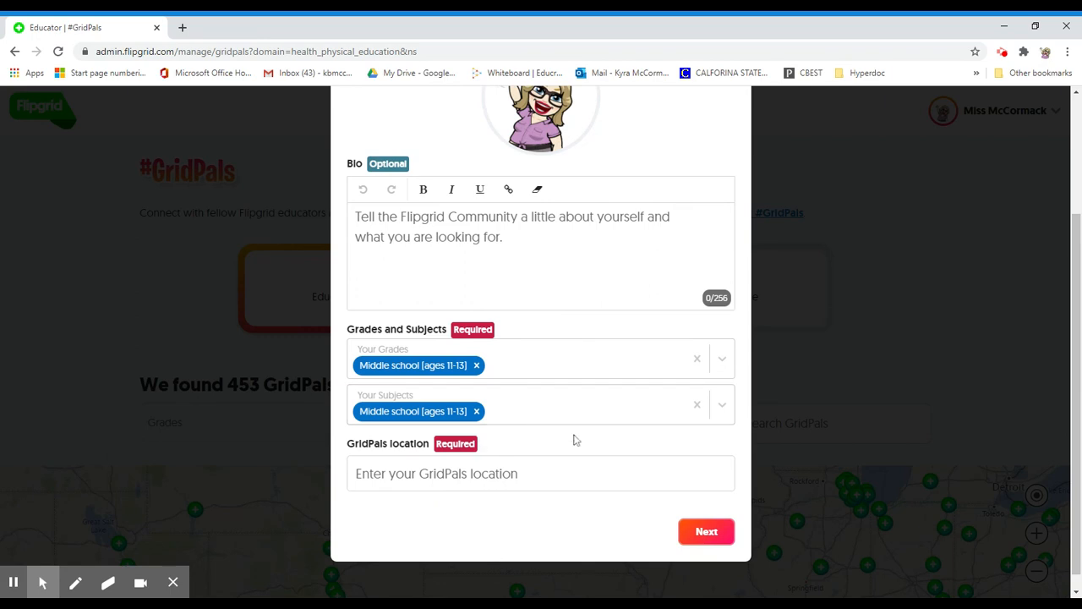
pyautogui.click(553, 474)
pyautogui.write('Califo')
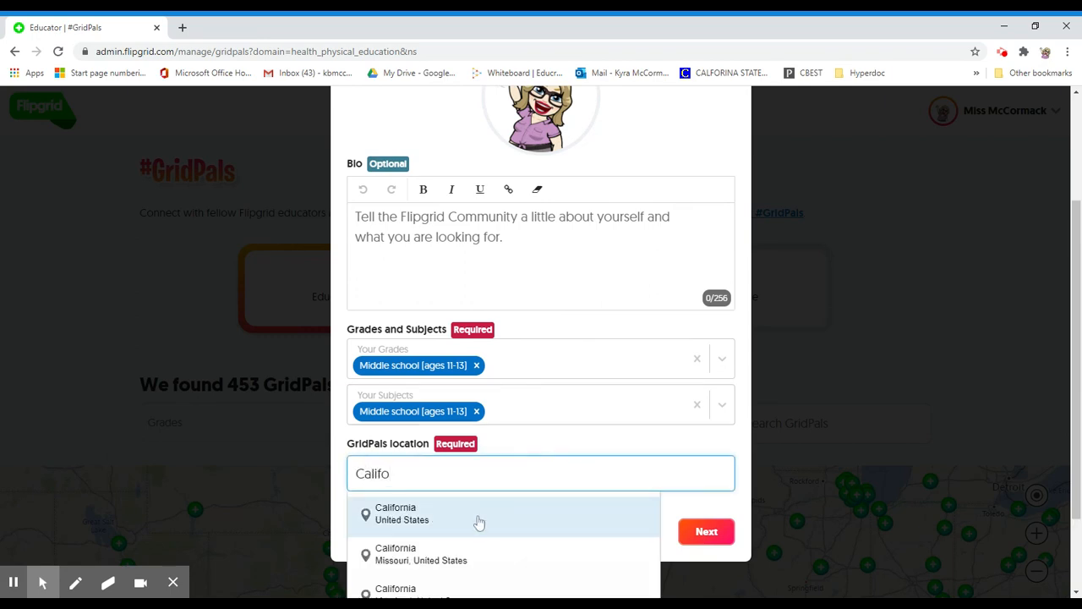
pyautogui.click(476, 518)
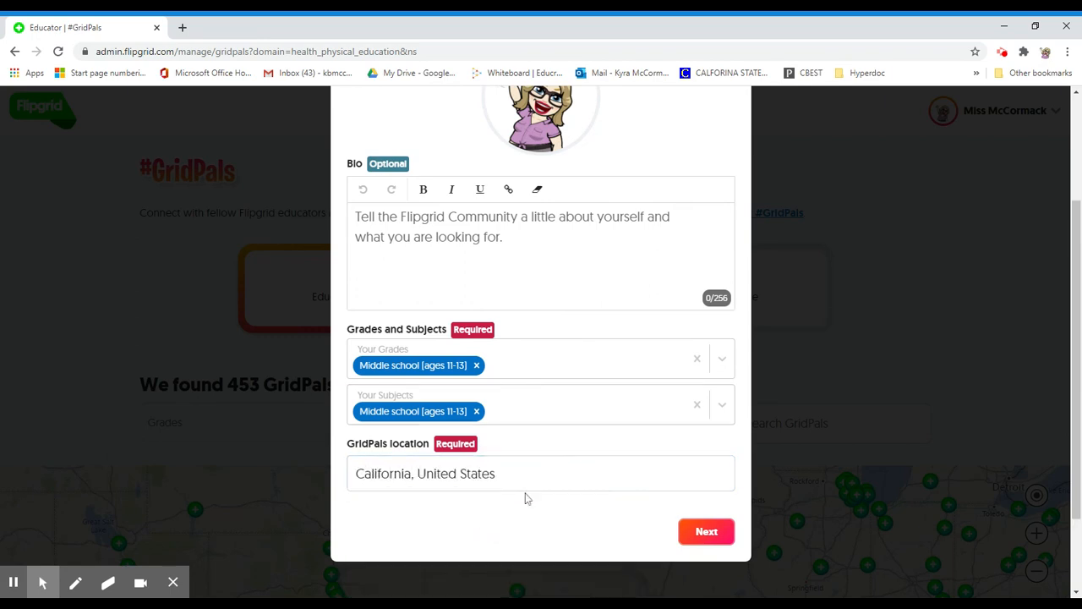
pyautogui.click(706, 533)
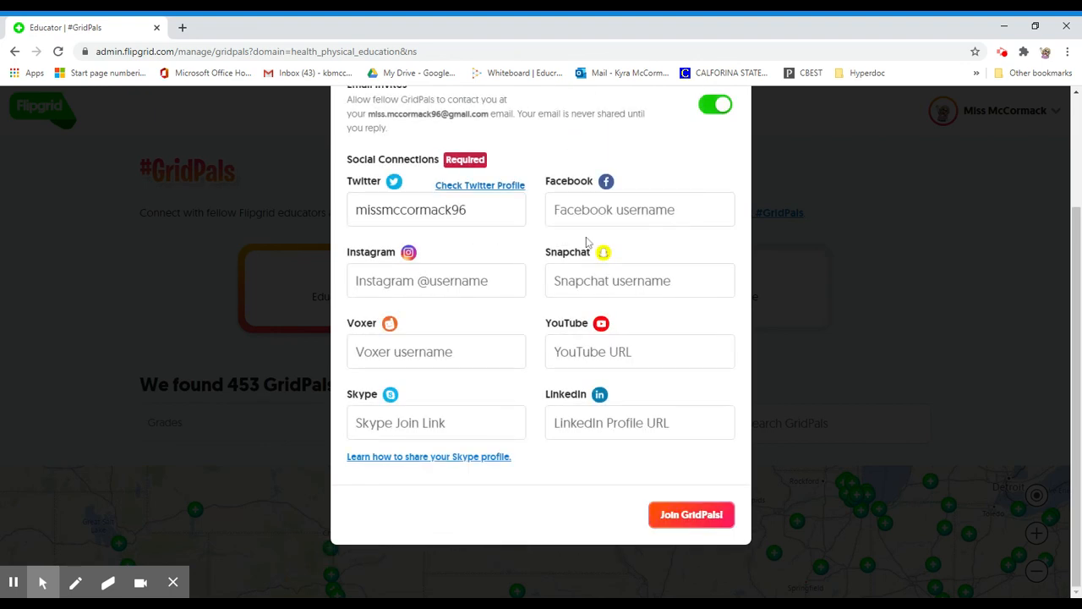
# Step: Turn off email invites in the contact settings and join GridPals
pyautogui.scroll(1, 846, 203)
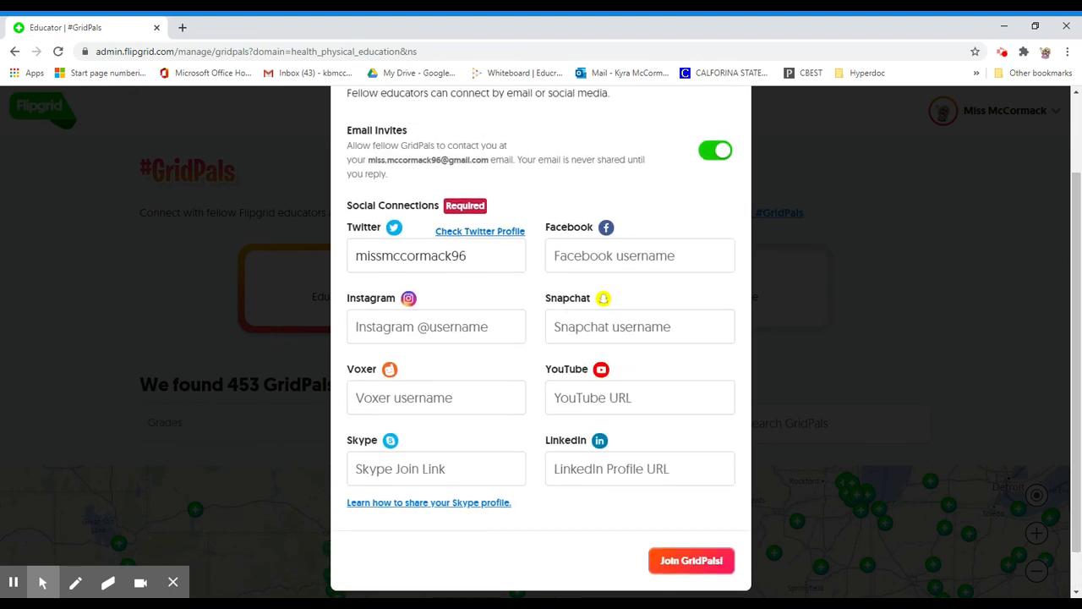
pyautogui.click(720, 152)
pyautogui.click(696, 561)
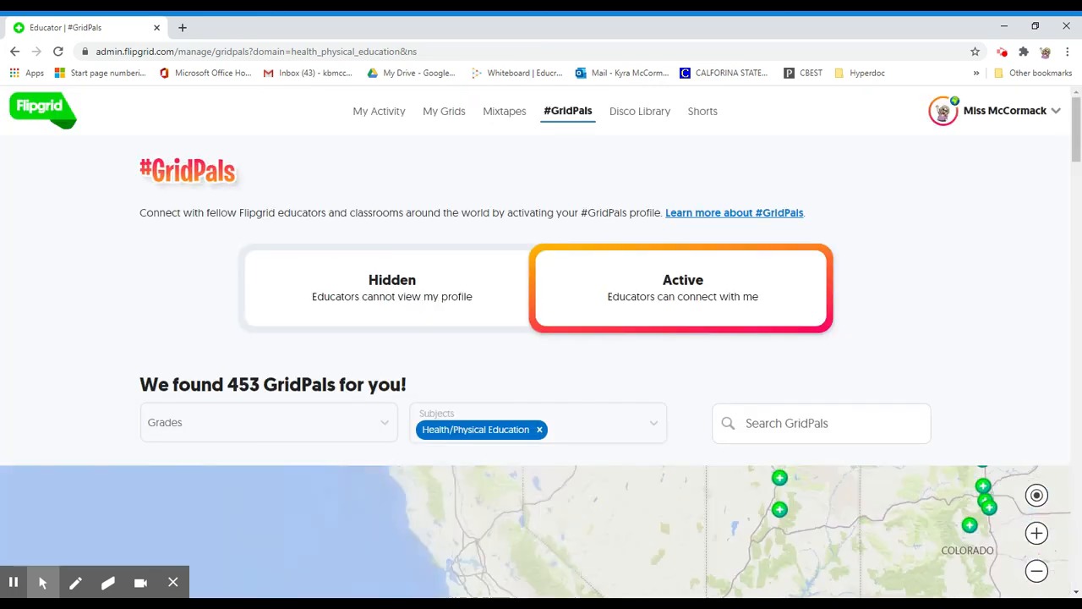
# Step: Look through the filtered GridPals list, view the profile card of the elementary health teacher in Peabody, MA, and close it
pyautogui.moveTo(1076, 134); pyautogui.dragTo(1077, 145)
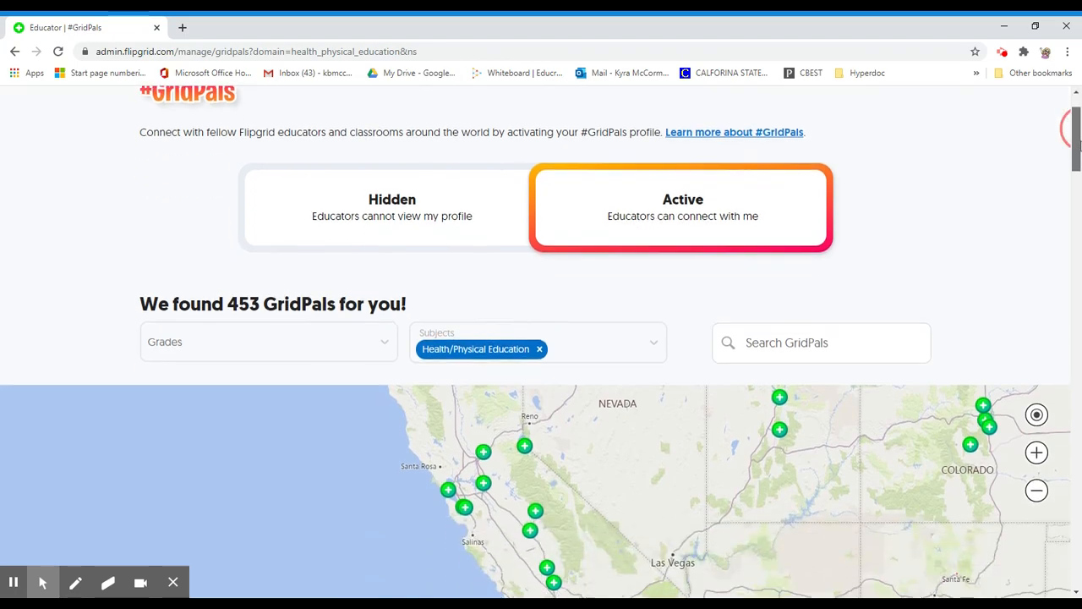
pyautogui.scroll(-5, 1077, 146)
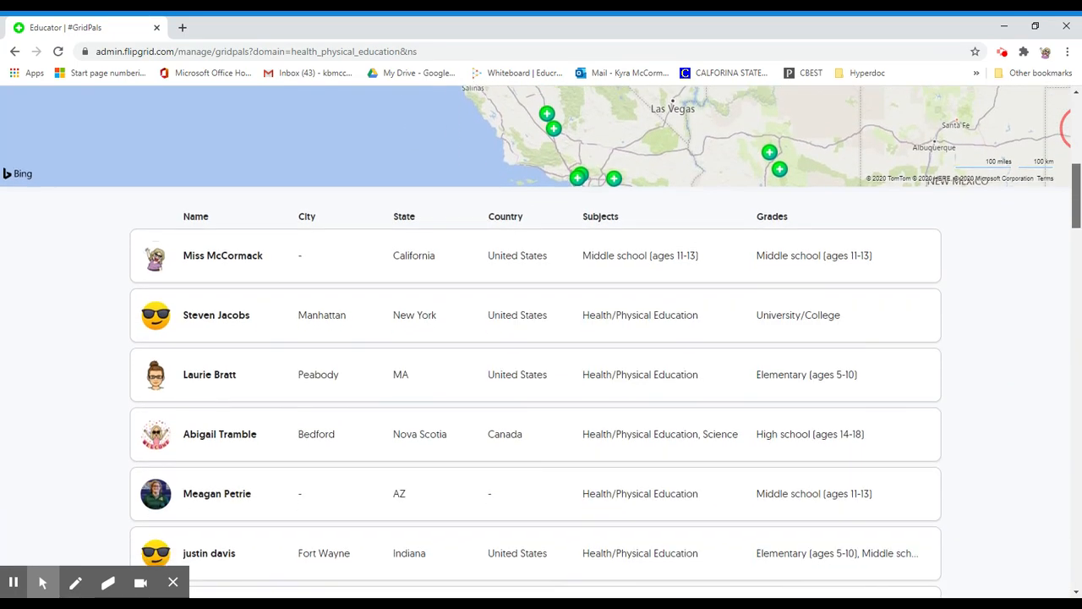
pyautogui.scroll(-3, 1079, 223)
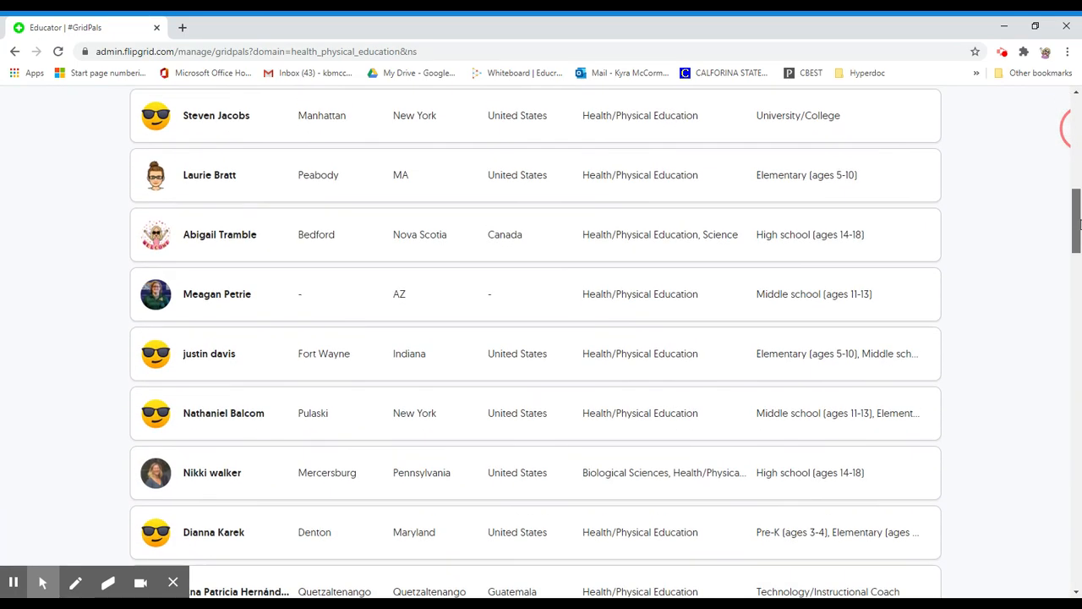
pyautogui.scroll(-2, 1078, 223)
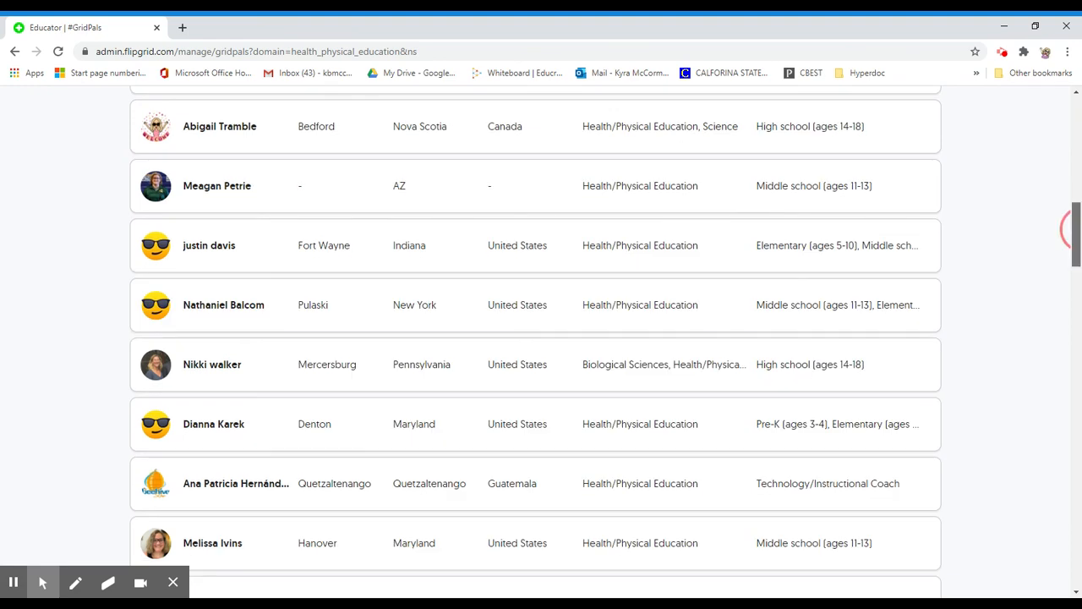
pyautogui.scroll(3, 1077, 228)
pyautogui.click(203, 217)
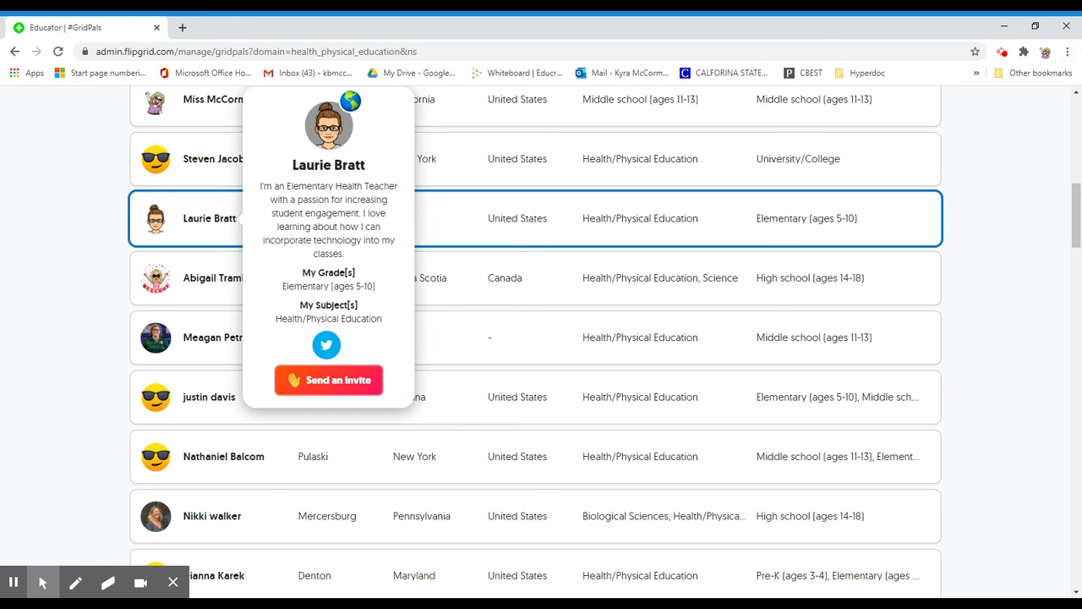
pyautogui.click(947, 299)
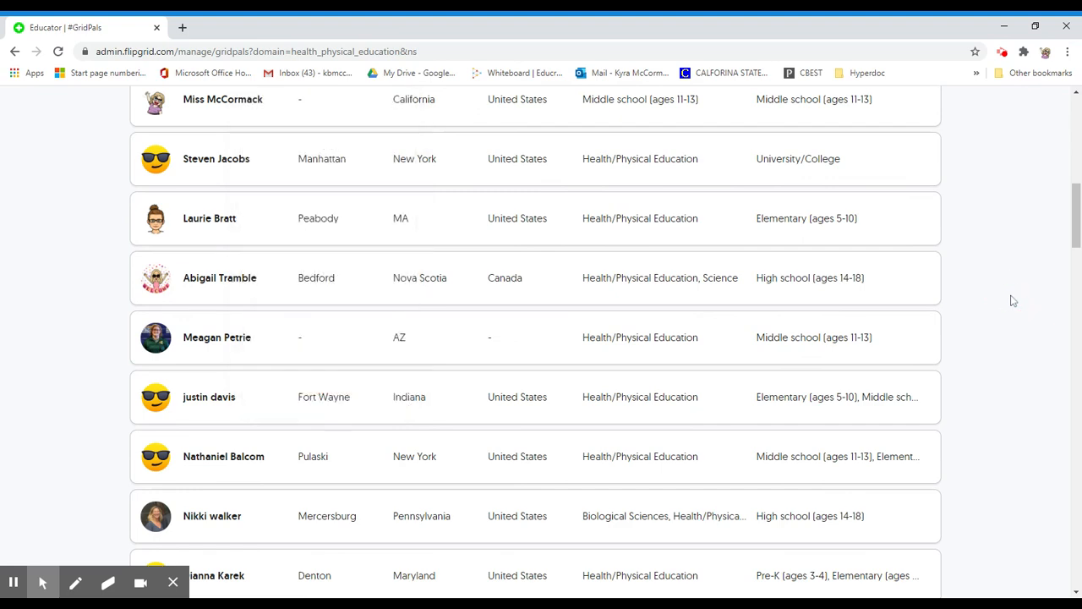
# Step: Examine the locations, subjects and grades of more Health/Physical Education GridPals, and return to the start of the directory
pyautogui.scroll(-2, 1012, 301)
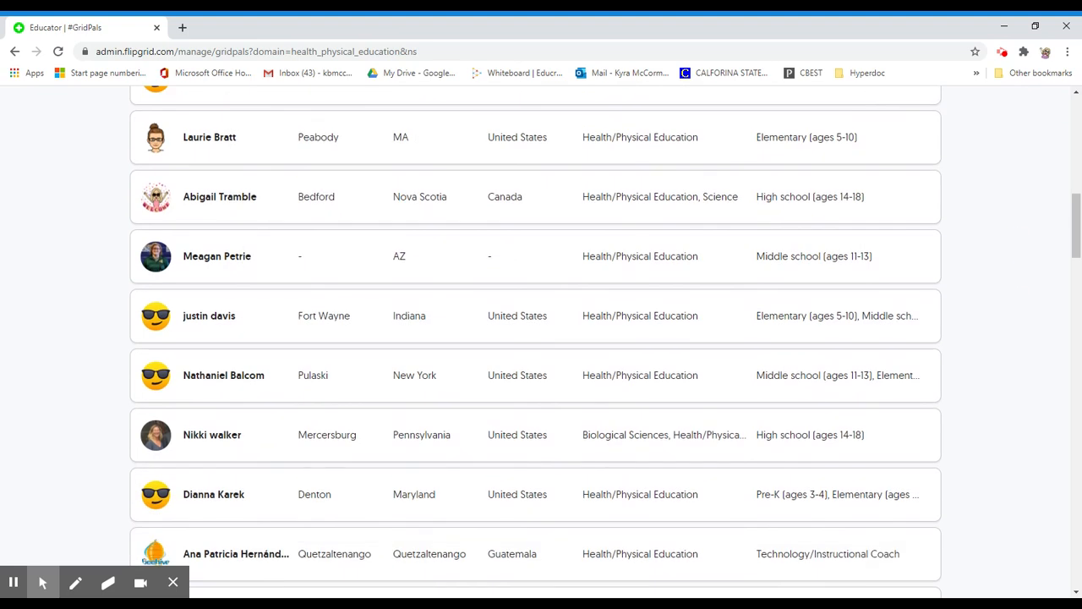
pyautogui.scroll(-1, 535, 337)
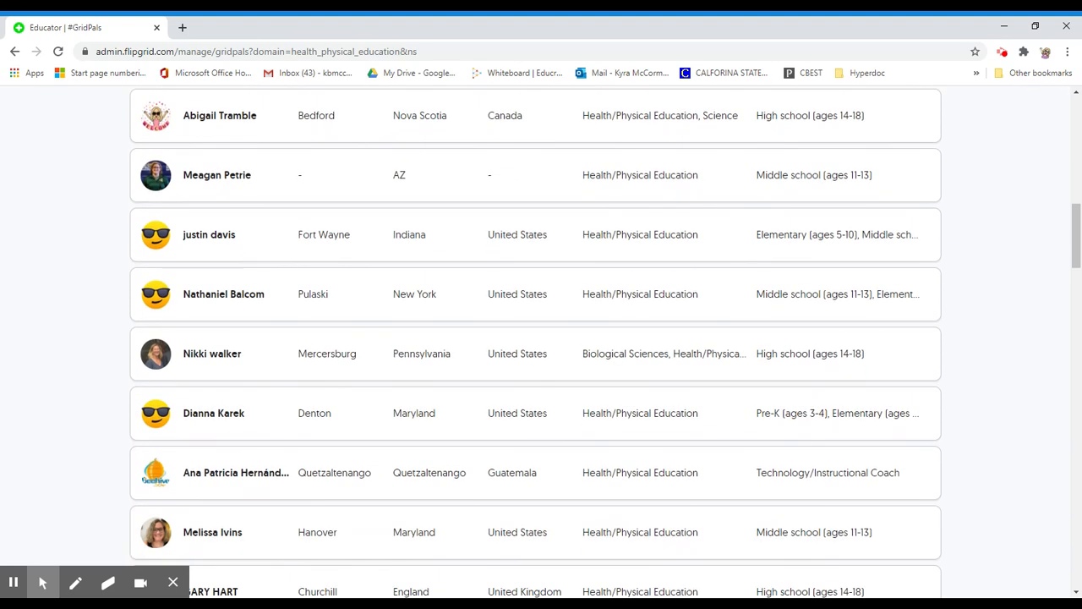
pyautogui.scroll(-3, 535, 341)
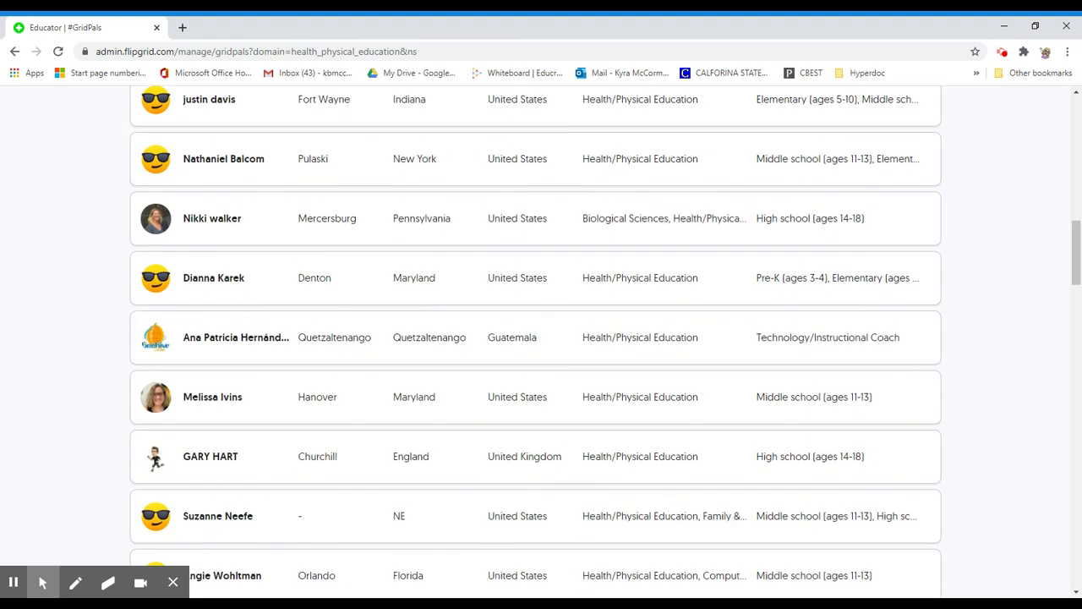
pyautogui.scroll(-1, 535, 341)
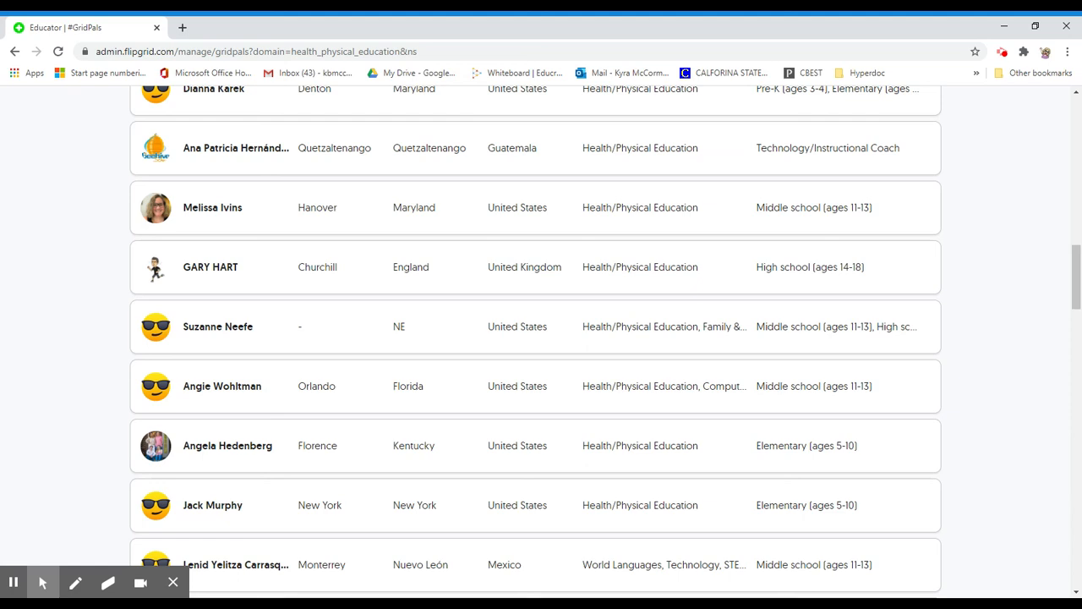
pyautogui.scroll(-4, 1075, 251)
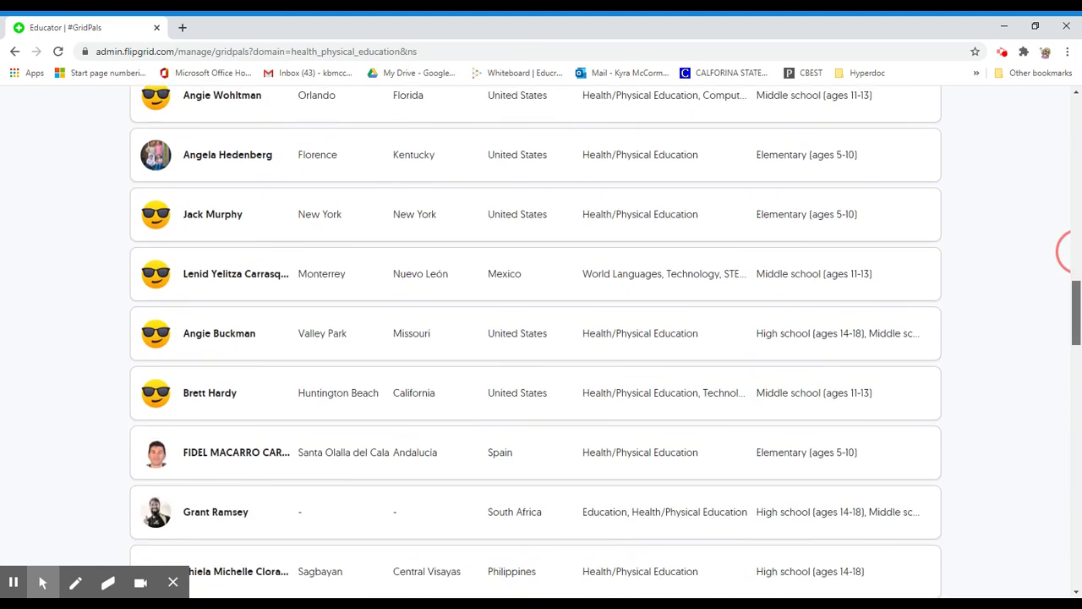
pyautogui.scroll(-4, 1077, 335)
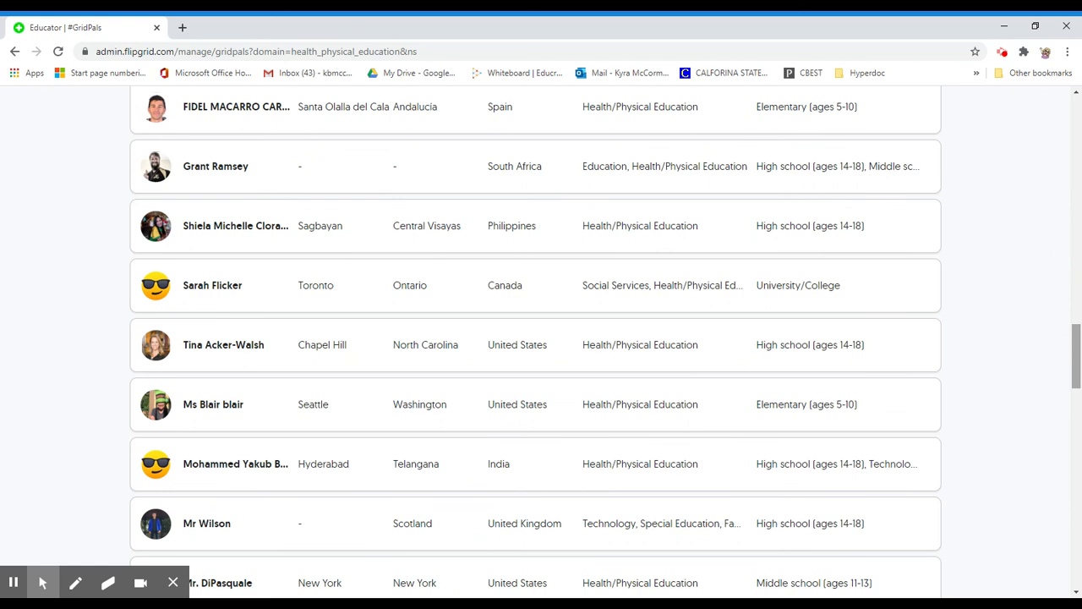
pyautogui.scroll(20, 1067, 331)
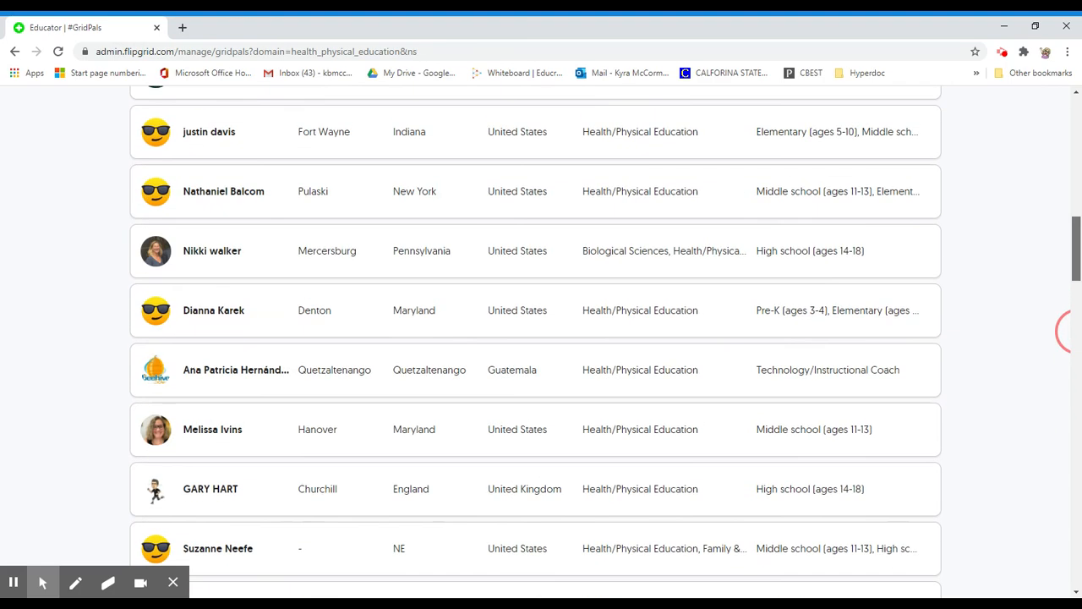
pyautogui.scroll(1, 1067, 332)
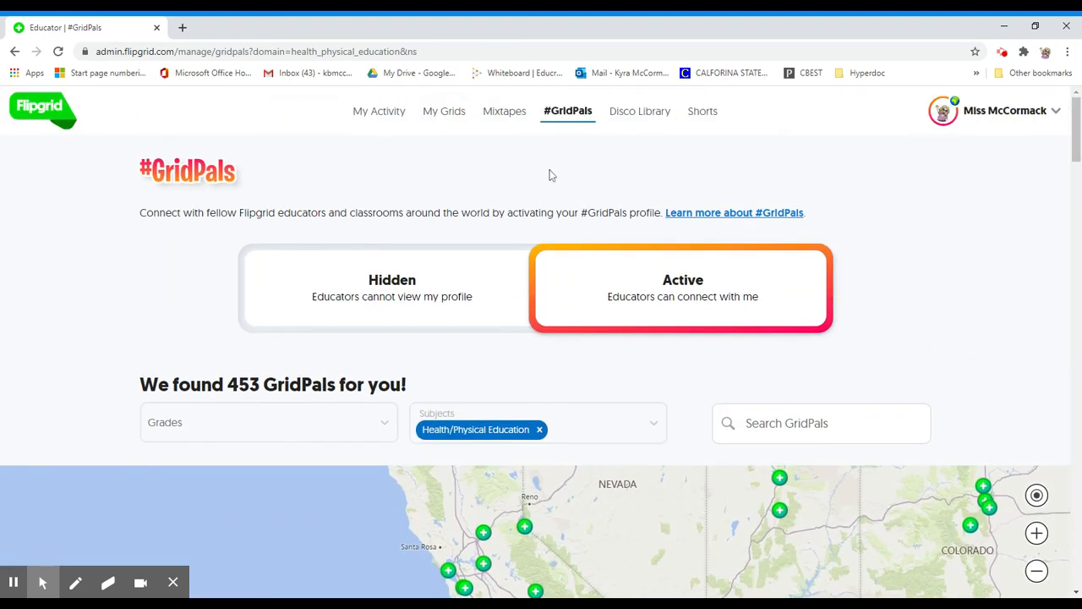